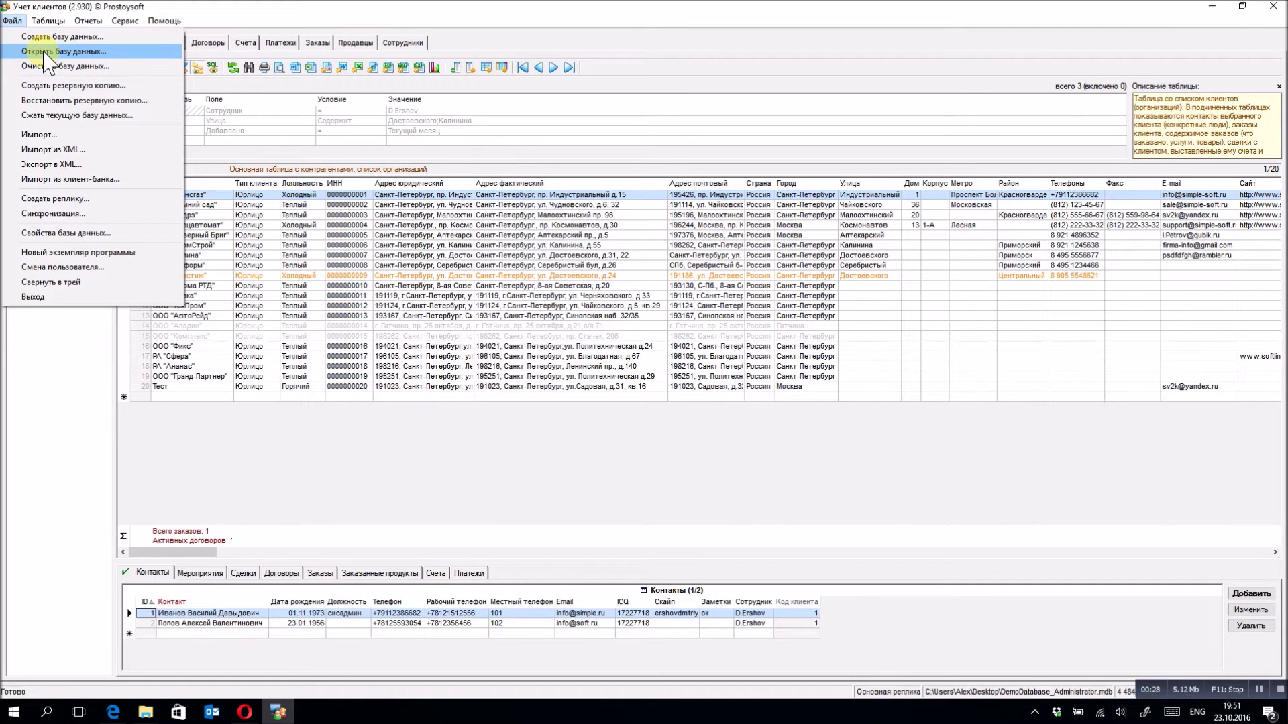
# Step: Try opening DemoDatabase_Administrator from the Desktop; a notice reports it is already open
pyautogui.click(45, 52)
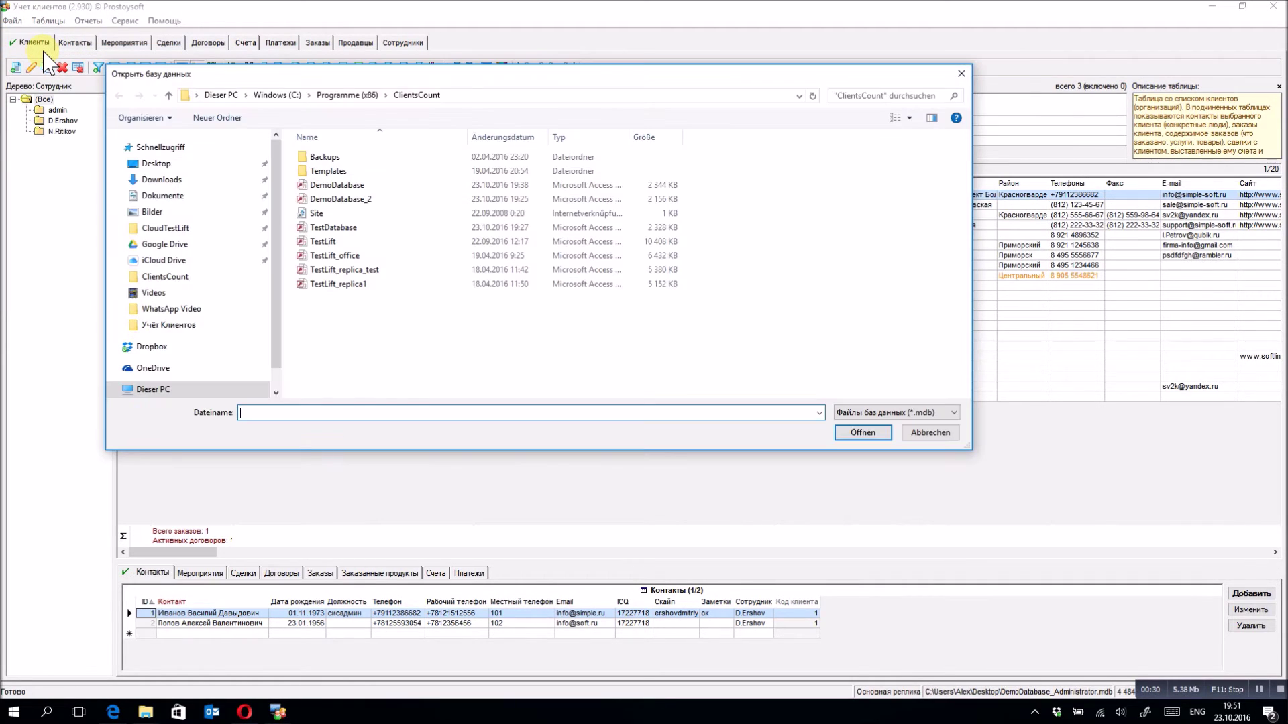
pyautogui.click(168, 168)
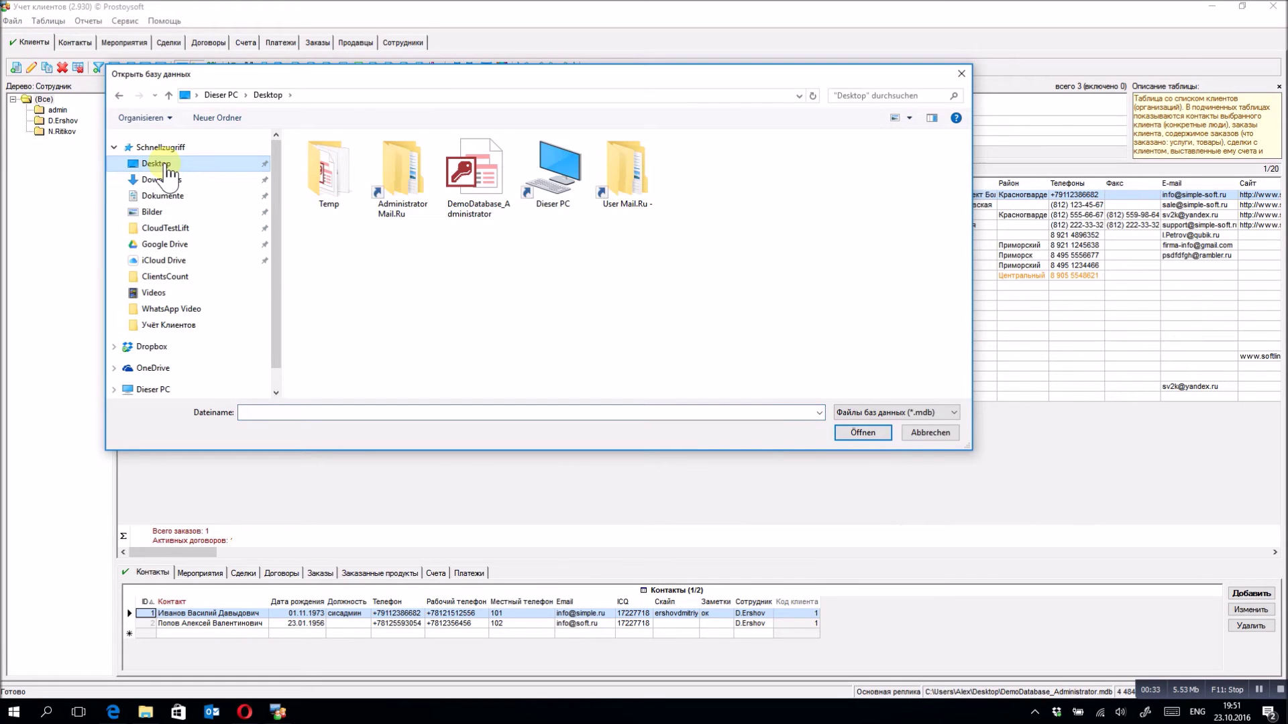
pyautogui.click(478, 221)
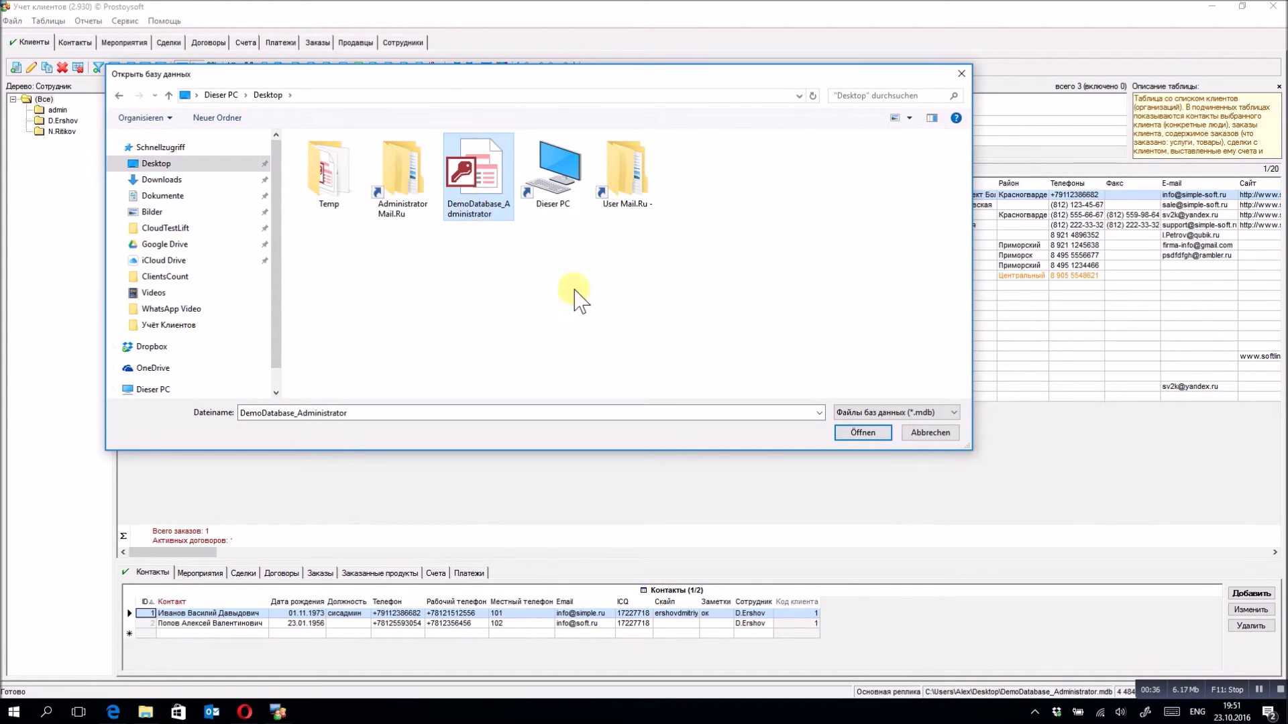
pyautogui.click(863, 433)
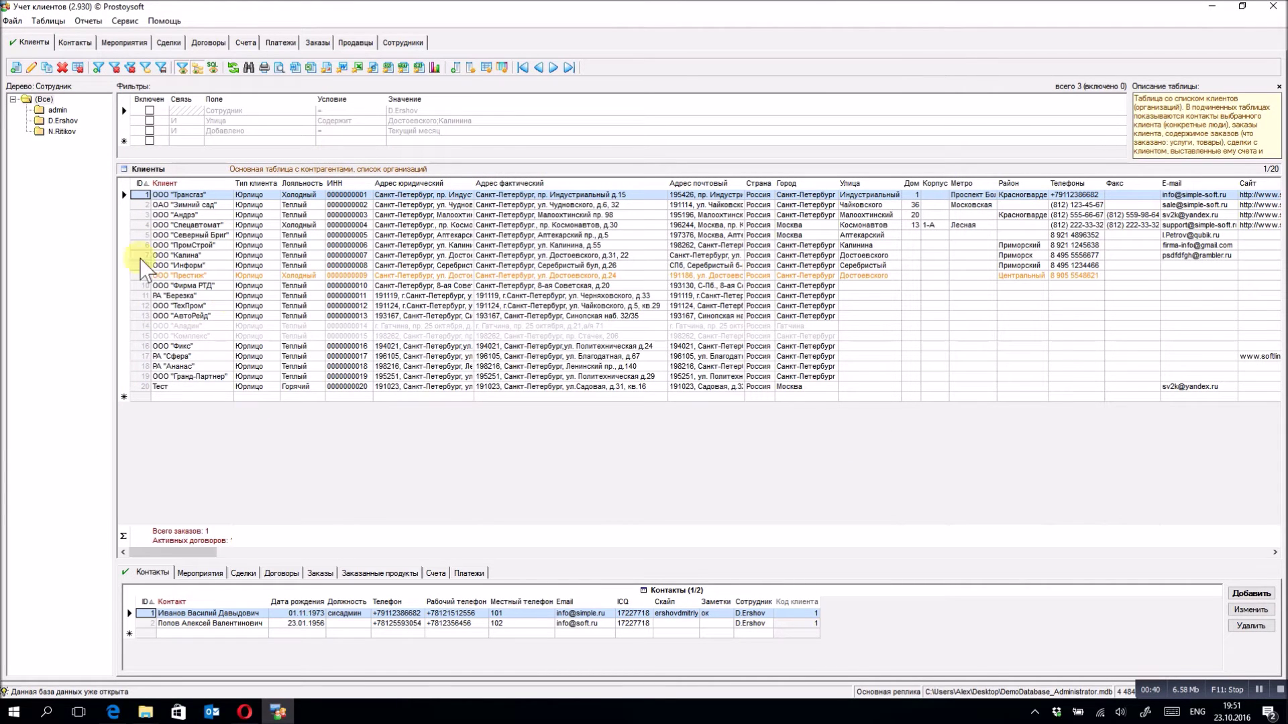
# Step: Start a new replica and set its file to DemoDatabase_sync.mdb on the Desktop
pyautogui.click(13, 21)
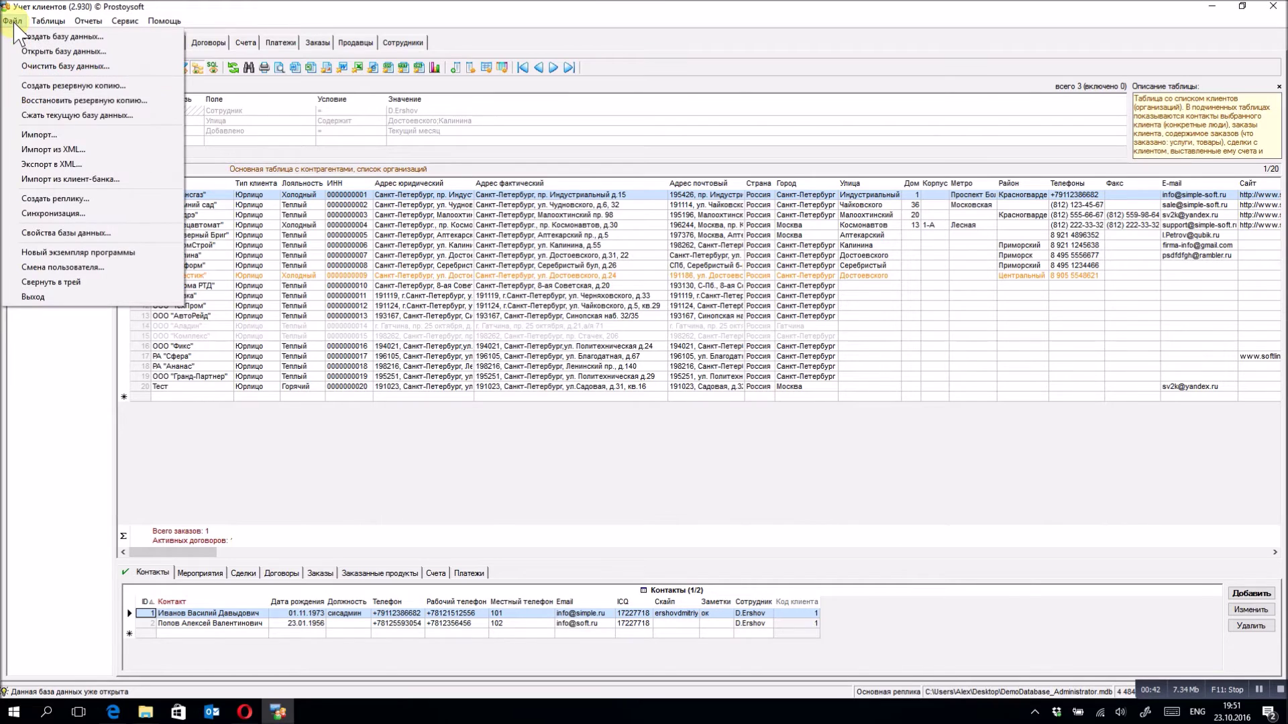
pyautogui.click(86, 200)
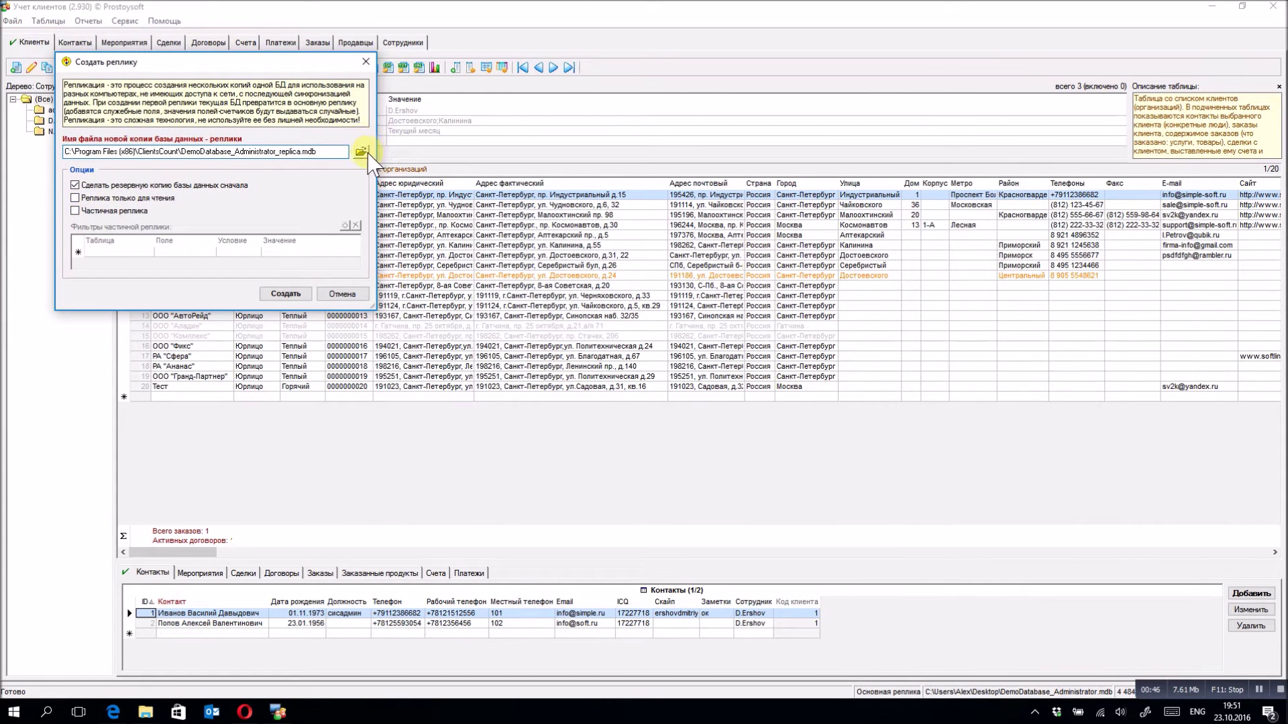
pyautogui.click(360, 152)
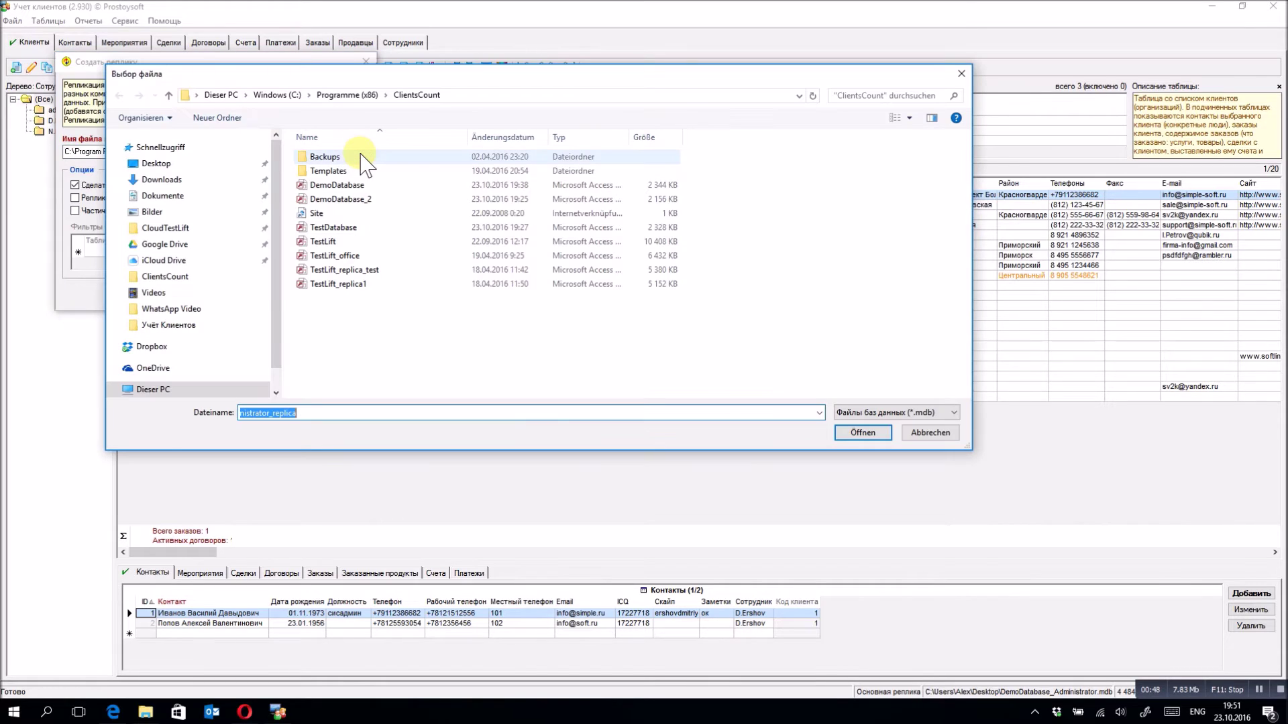
pyautogui.click(191, 164)
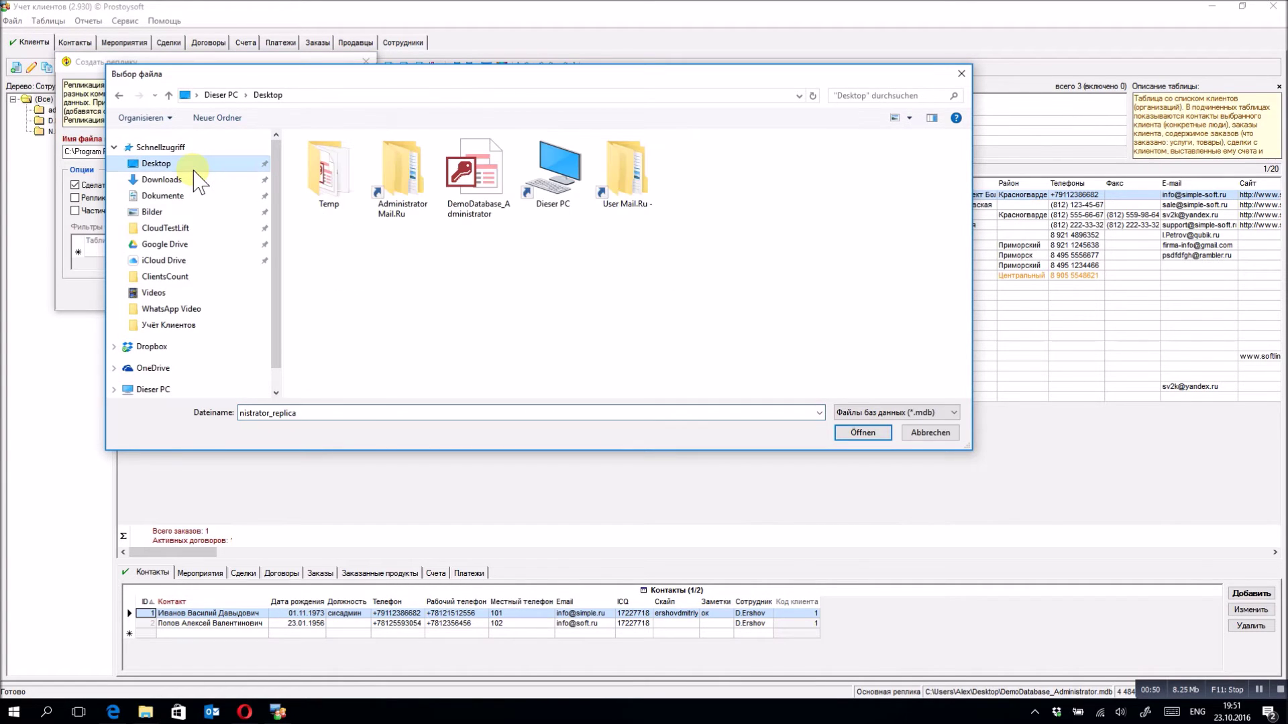
pyautogui.doubleClick(326, 412)
pyautogui.click(346, 413)
pyautogui.moveTo(303, 412); pyautogui.dragTo(415, 420)
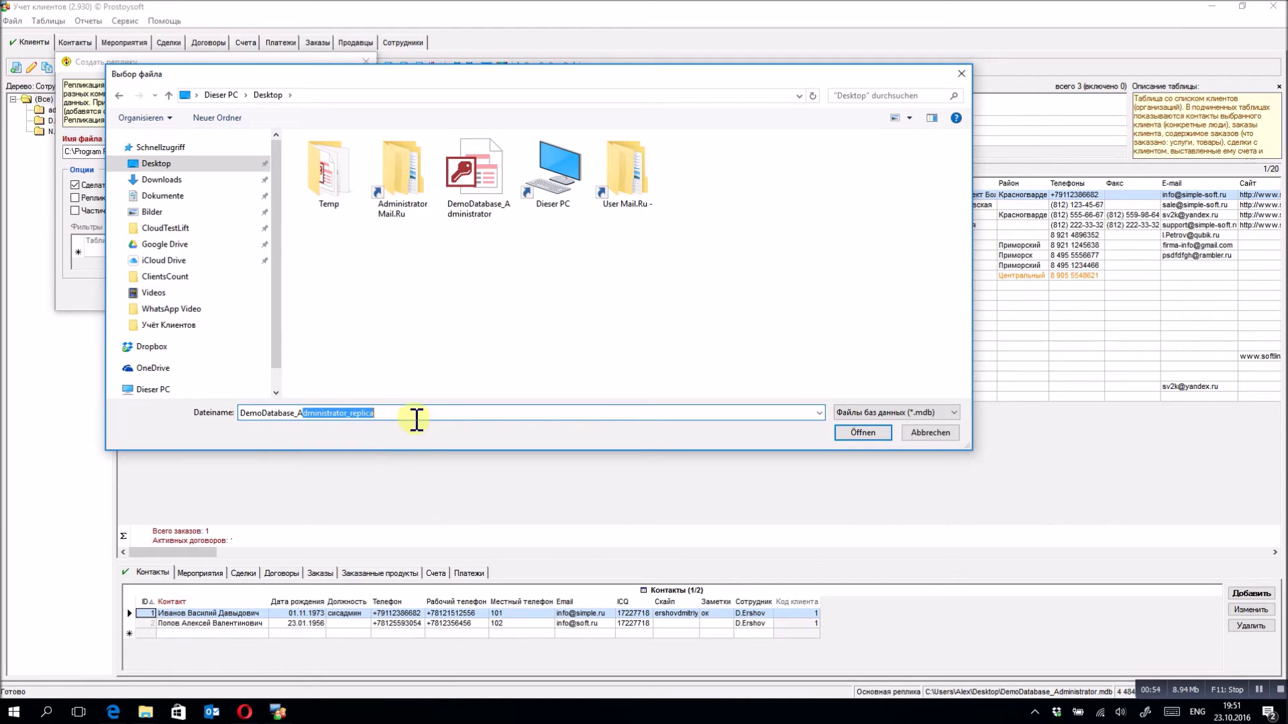
pyautogui.press('BackSpace')
pyautogui.press('BackSpace')
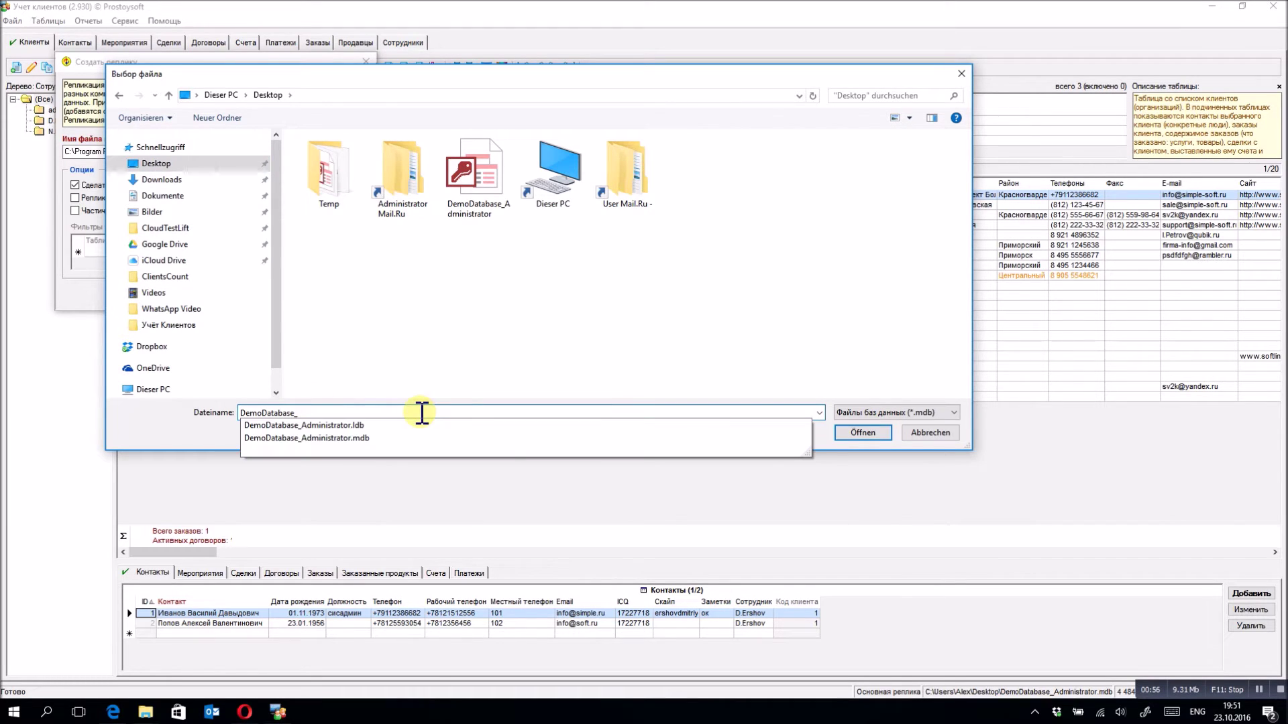
pyautogui.write('sync')
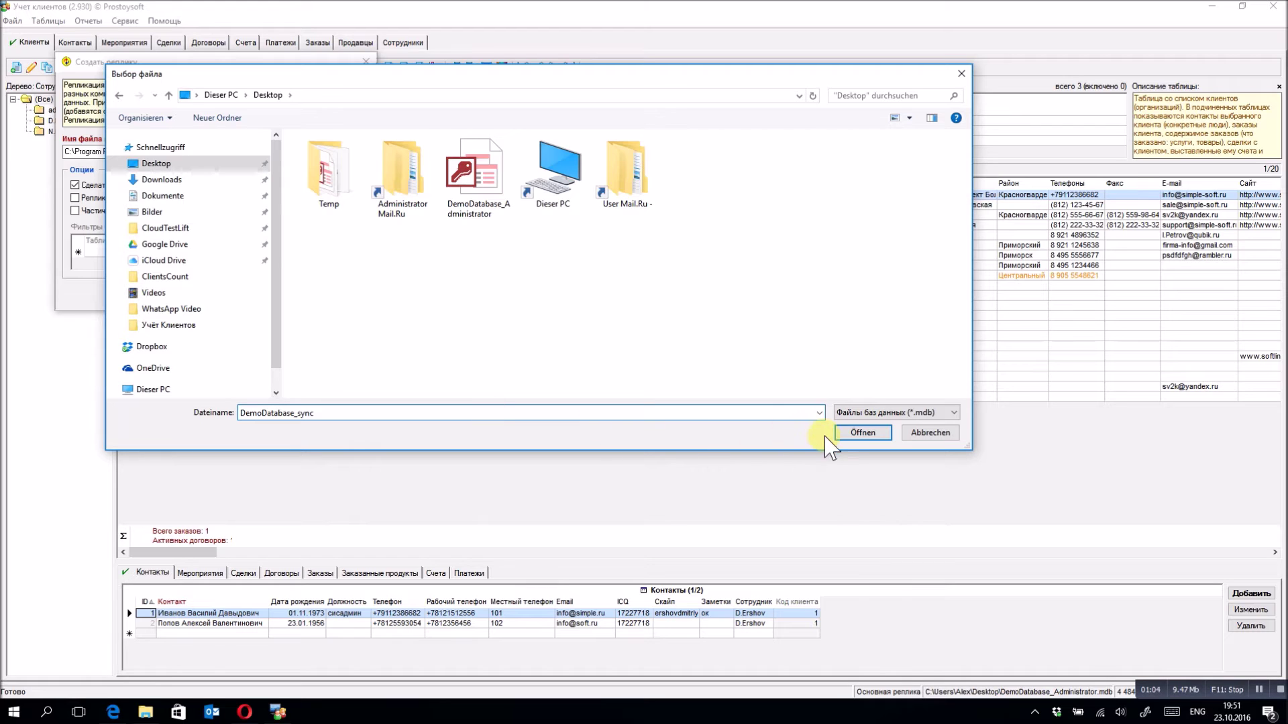
pyautogui.click(861, 434)
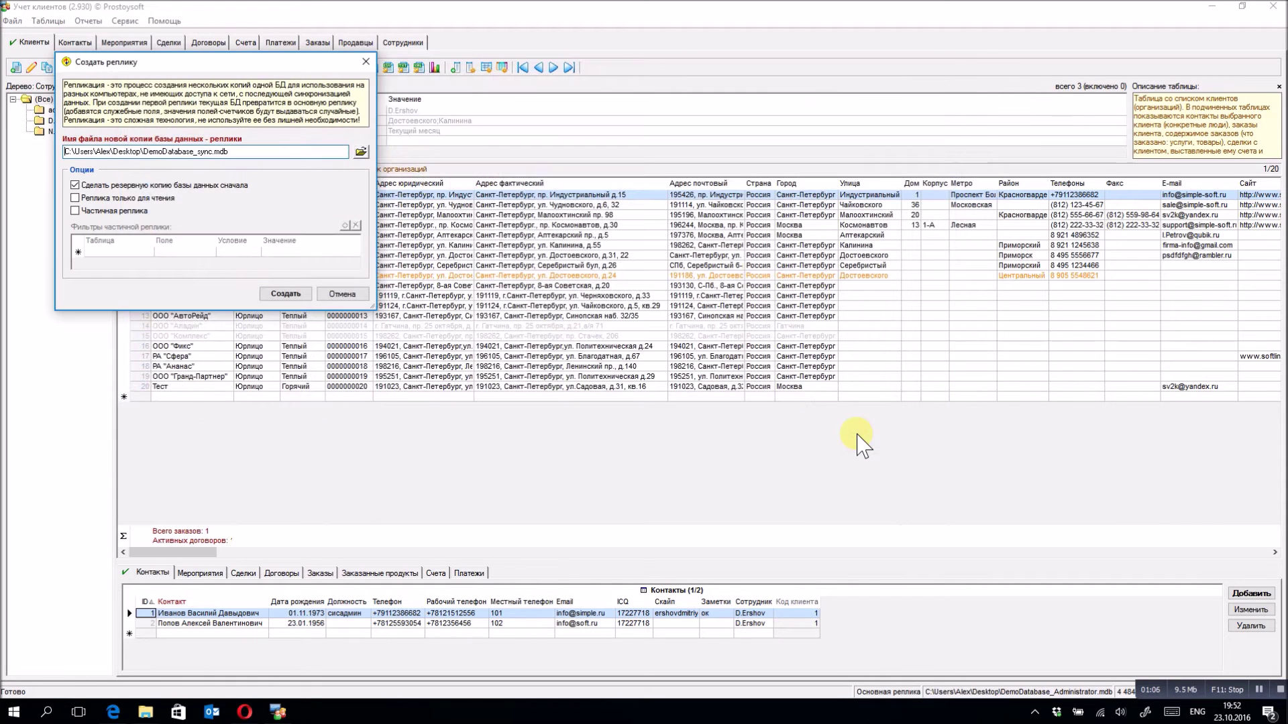
# Step: Create the DemoDatabase_sync replica, sign back in and acknowledge the confirmation
pyautogui.click(297, 298)
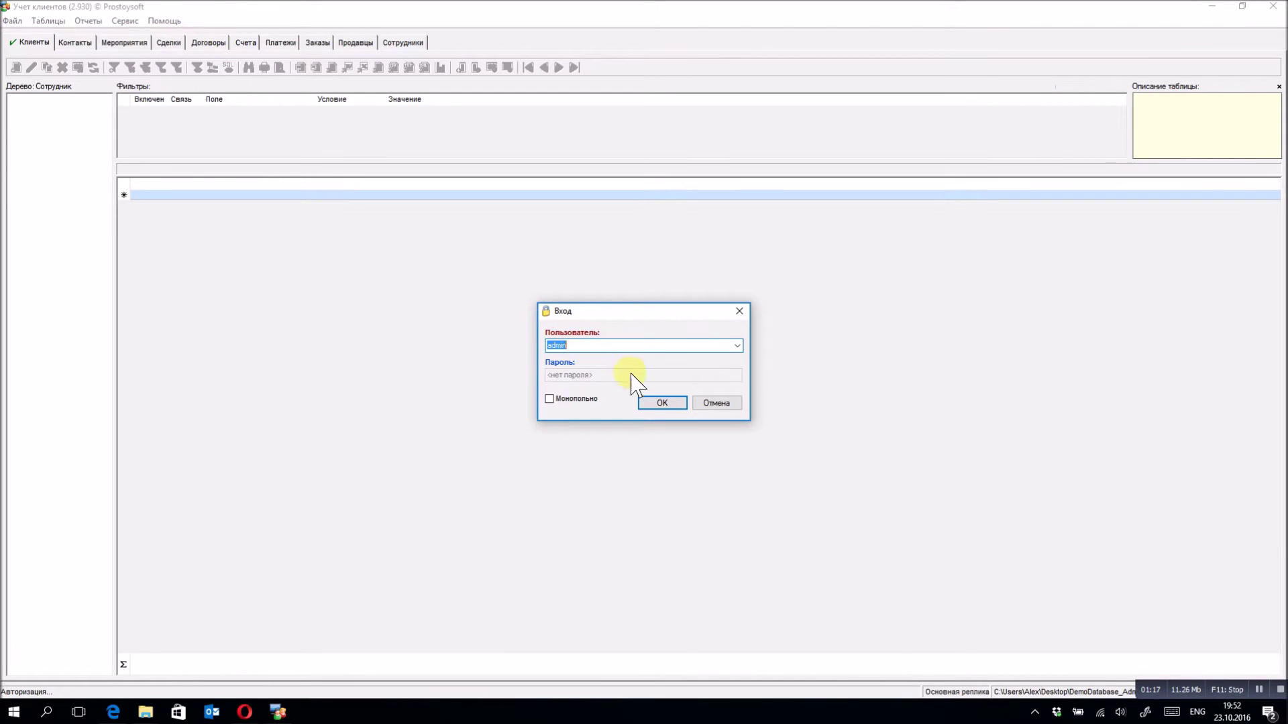
pyautogui.click(661, 403)
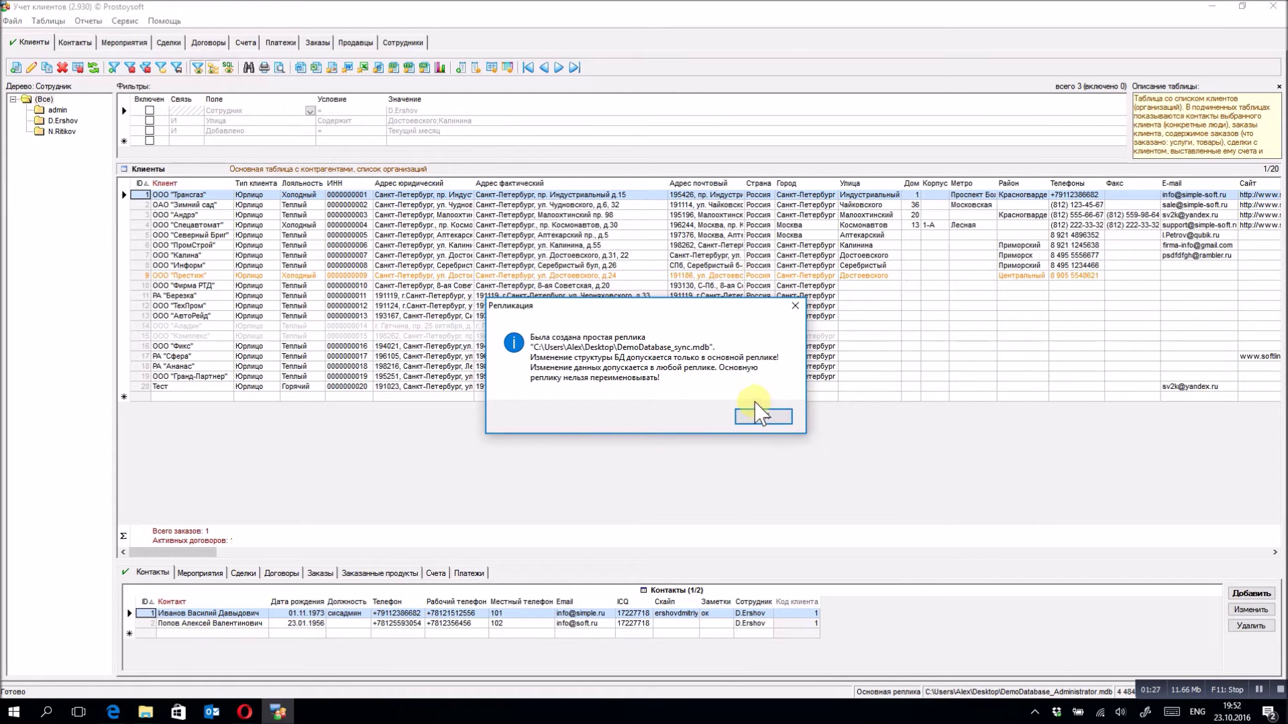
pyautogui.click(763, 417)
pyautogui.click(12, 21)
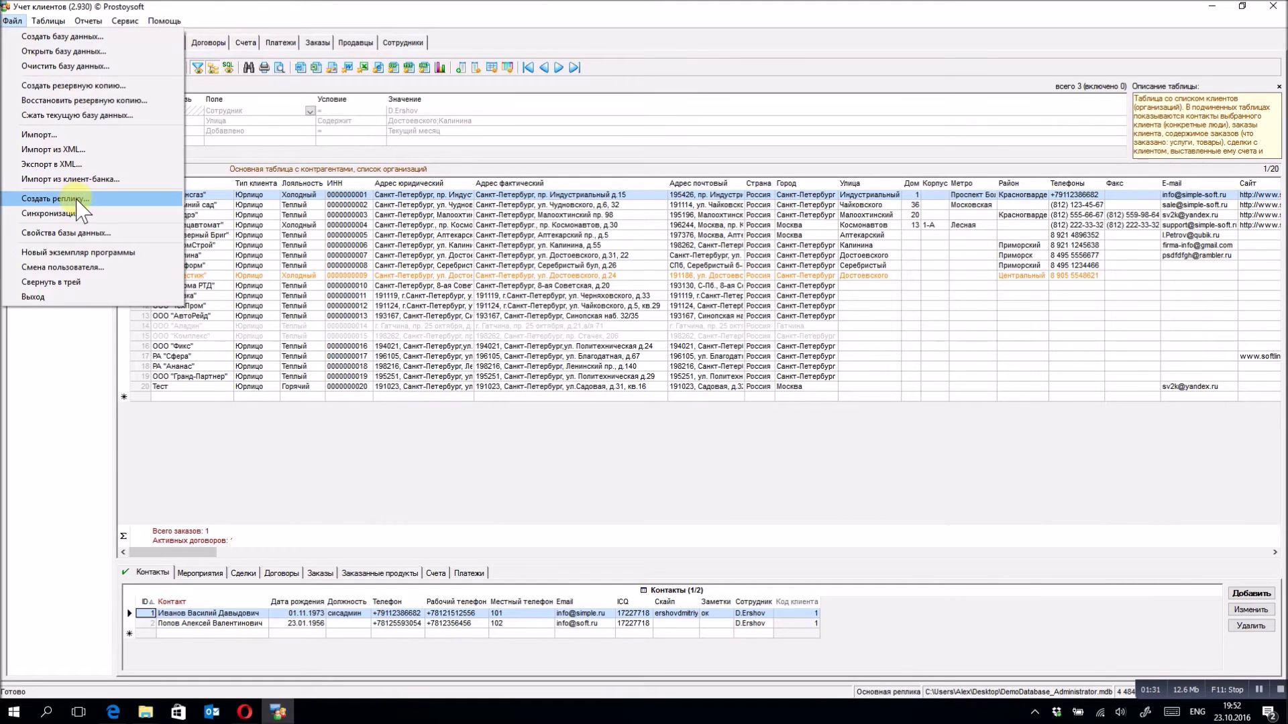
# Step: Start another replica and set its file to DemoDatabase_office.mdb on the Desktop
pyautogui.click(76, 199)
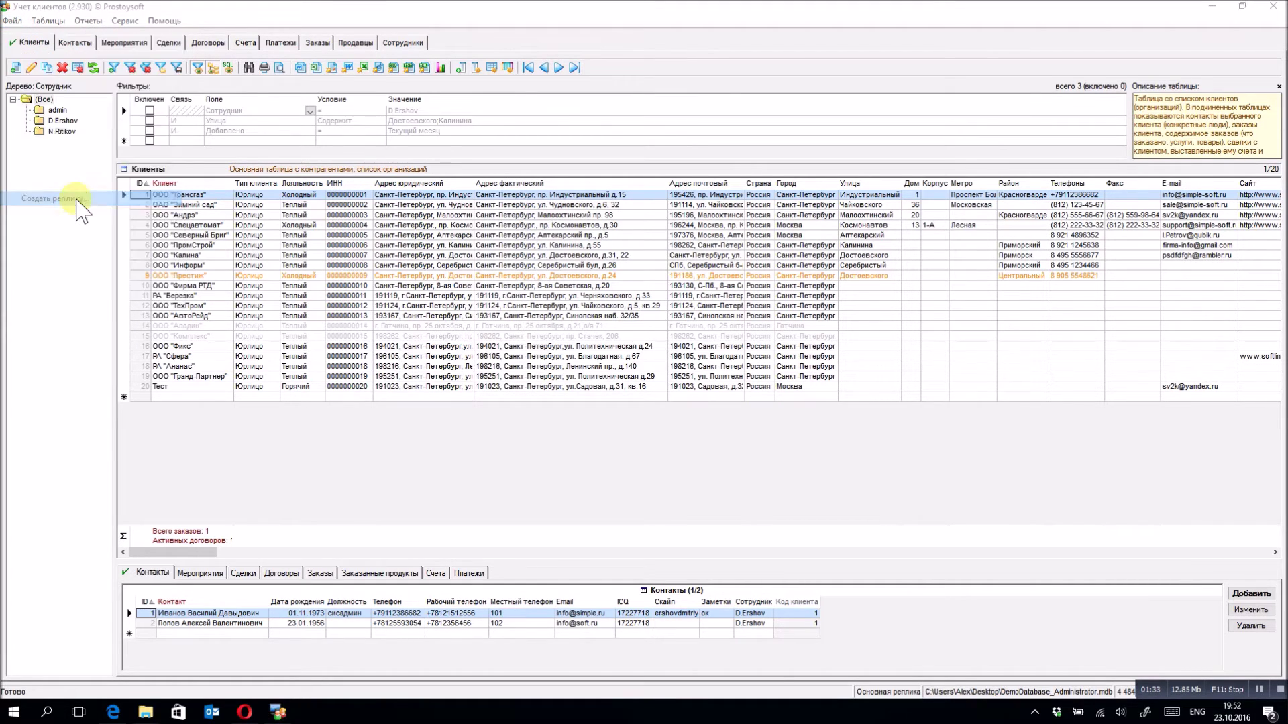
pyautogui.click(361, 152)
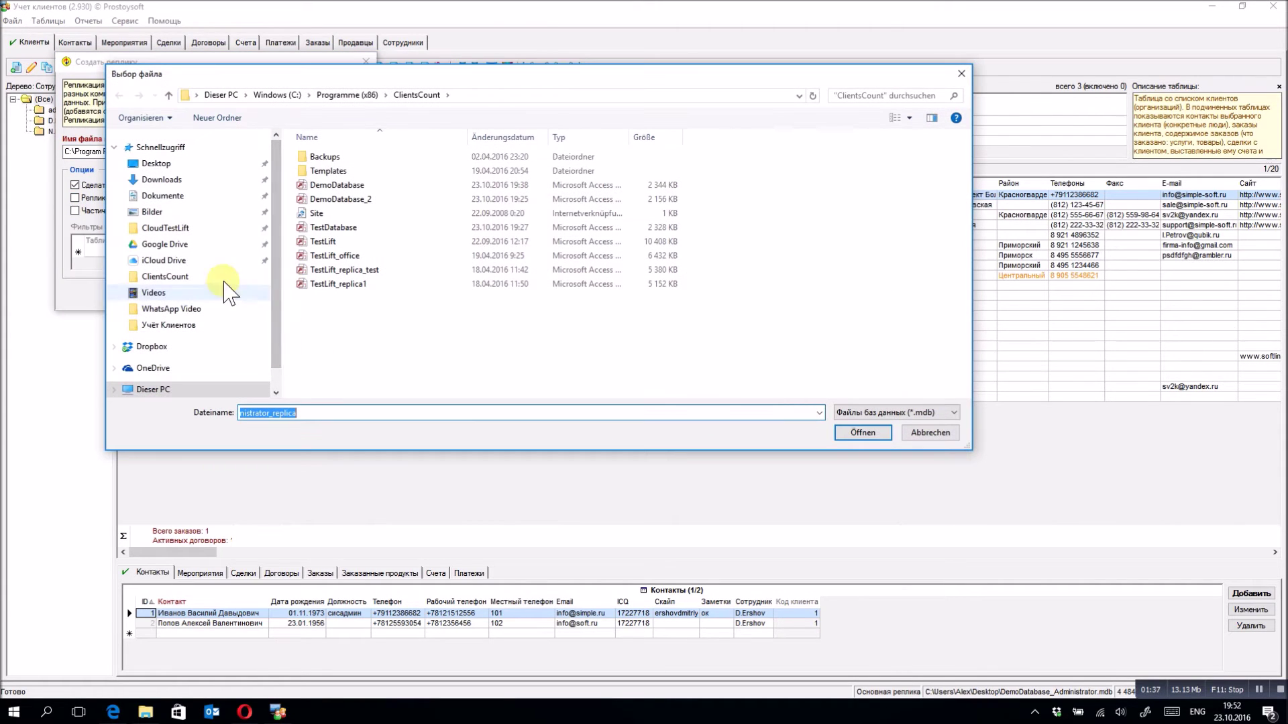
pyautogui.click(157, 164)
pyautogui.doubleClick(267, 412)
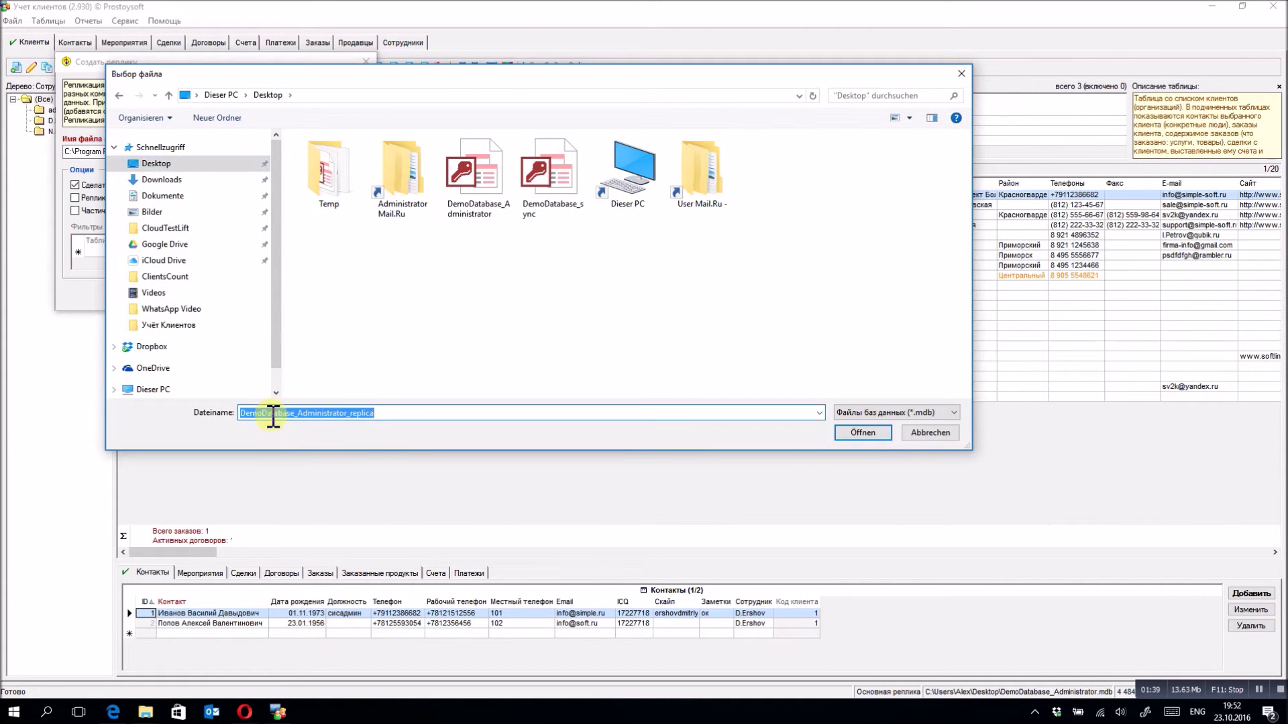
pyautogui.moveTo(296, 413); pyautogui.dragTo(397, 416)
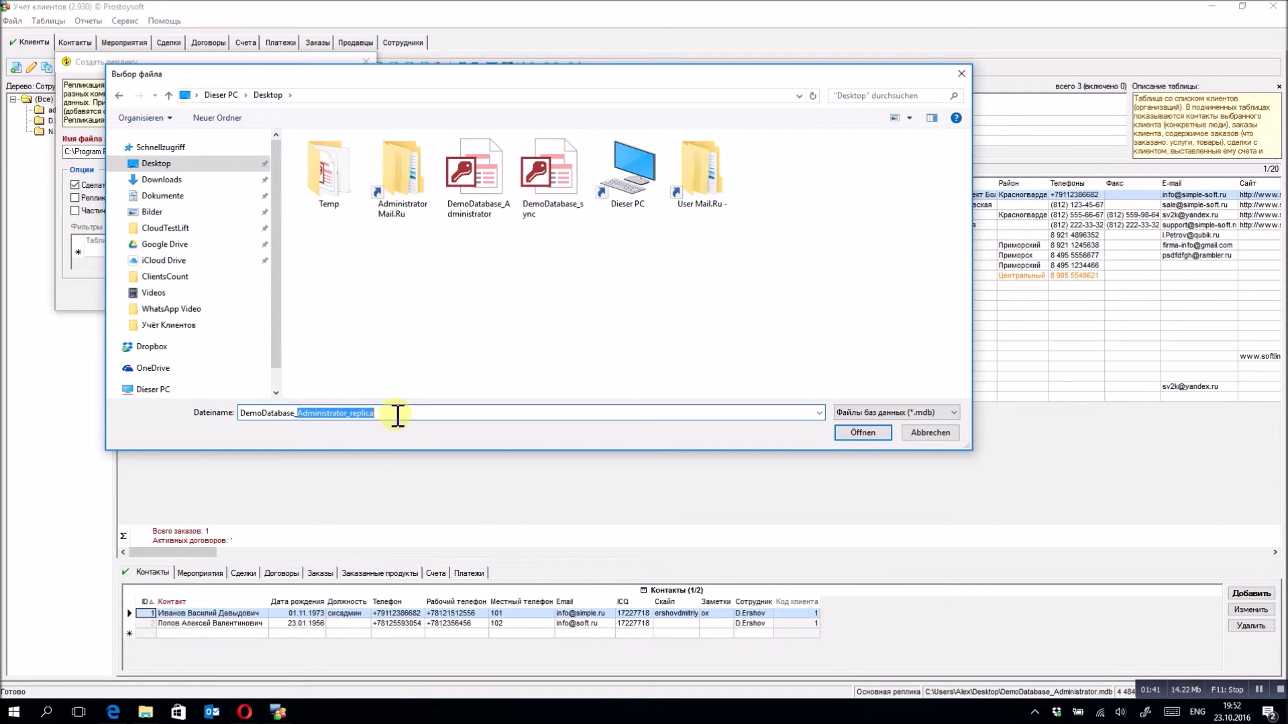
pyautogui.write('off')
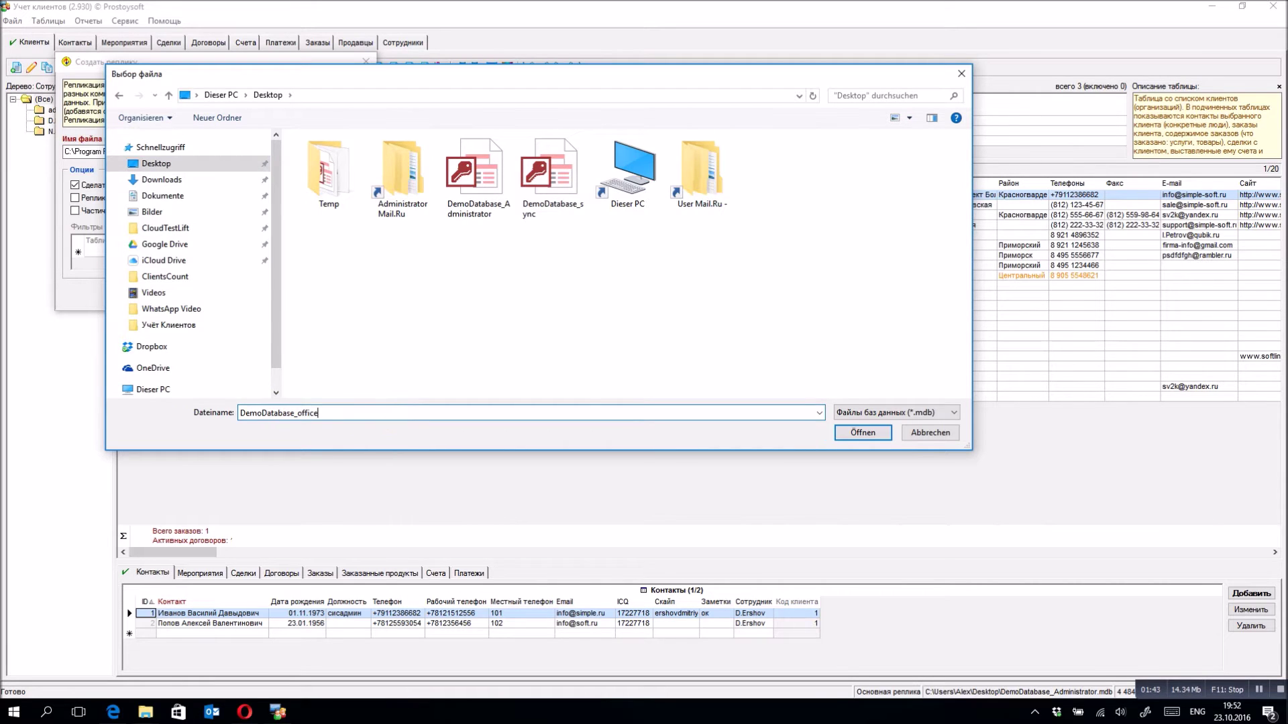
pyautogui.write('ice')
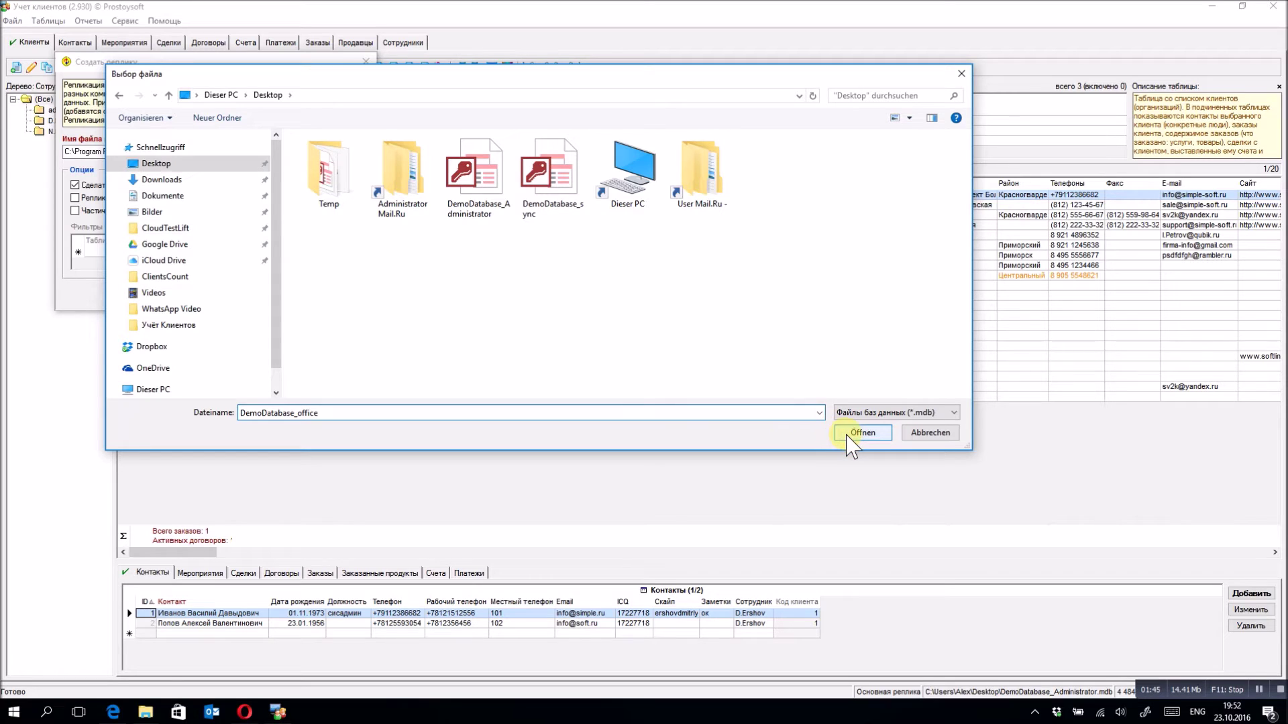
pyautogui.click(849, 434)
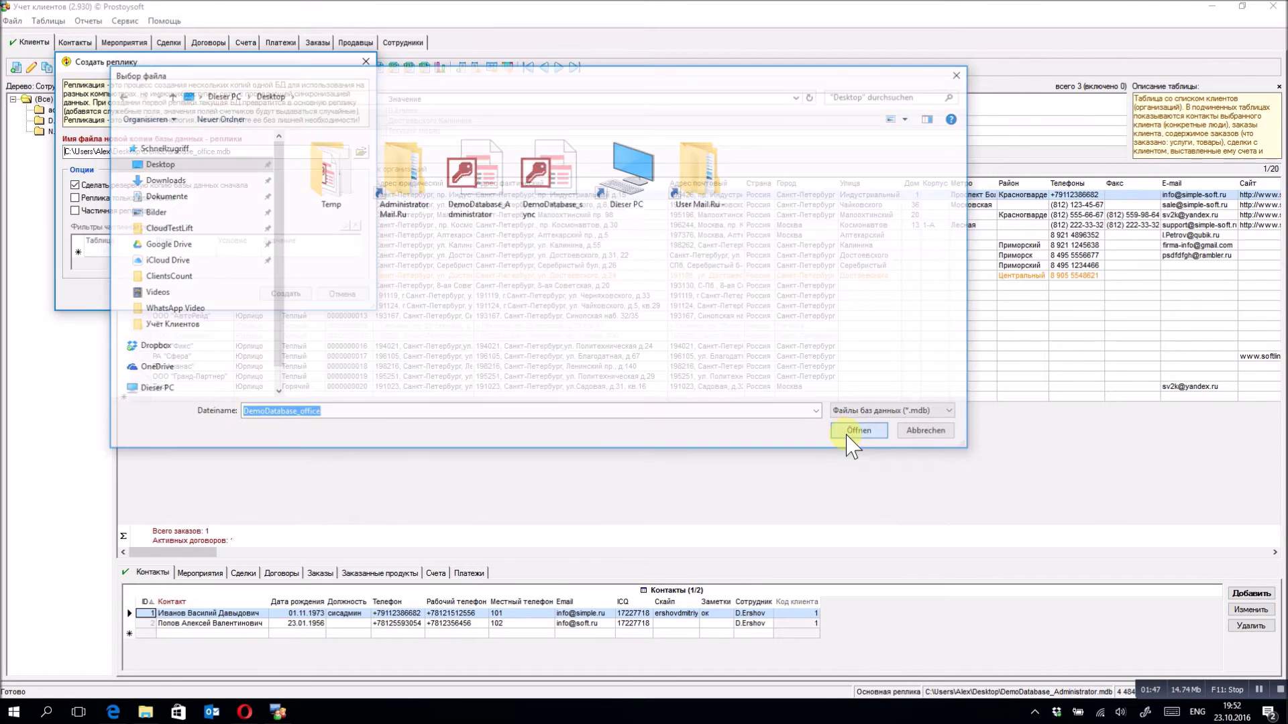
# Step: Create the DemoDatabase_office replica, log back in, confirm, and minimise the program
pyautogui.click(284, 295)
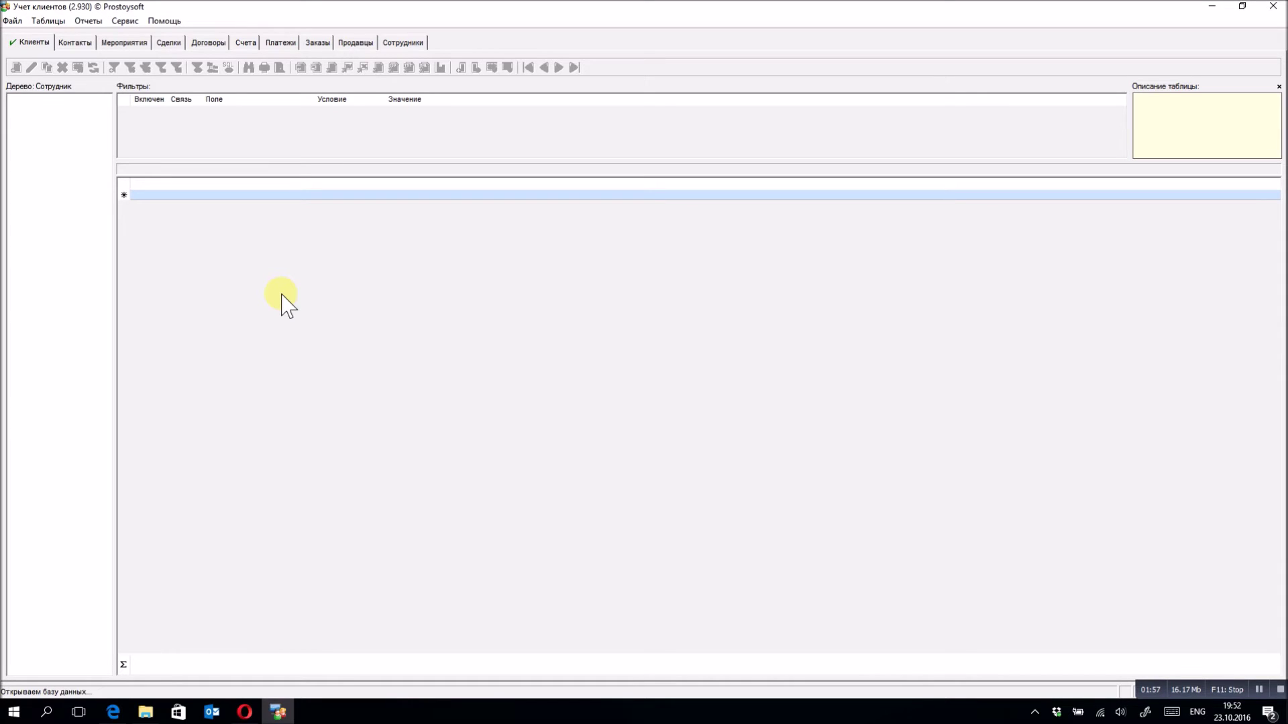
pyautogui.click(656, 403)
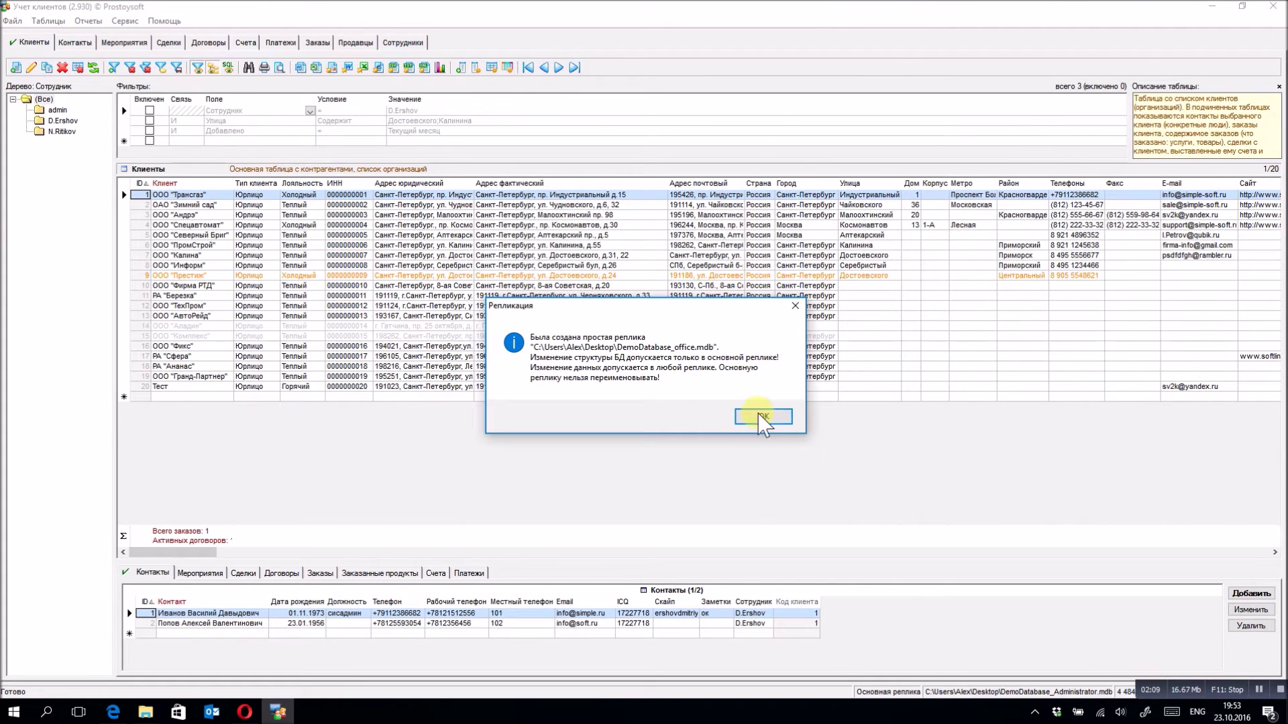
pyautogui.click(761, 417)
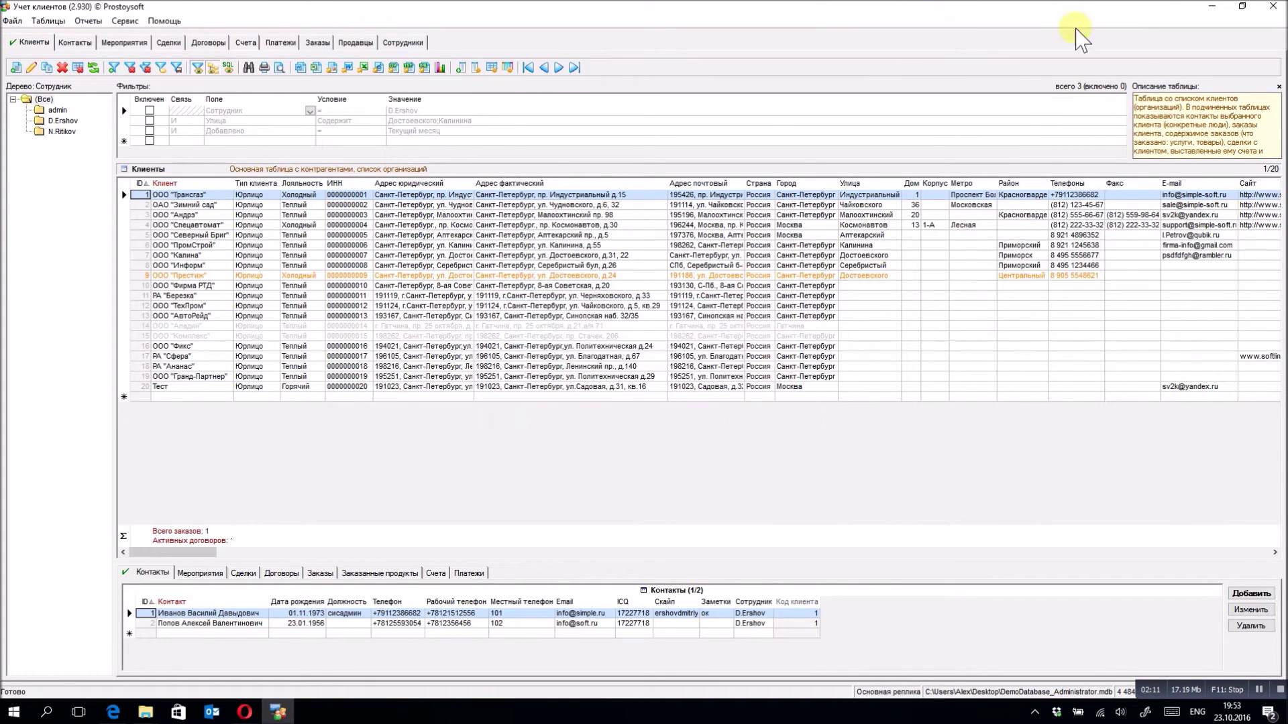
pyautogui.click(1212, 6)
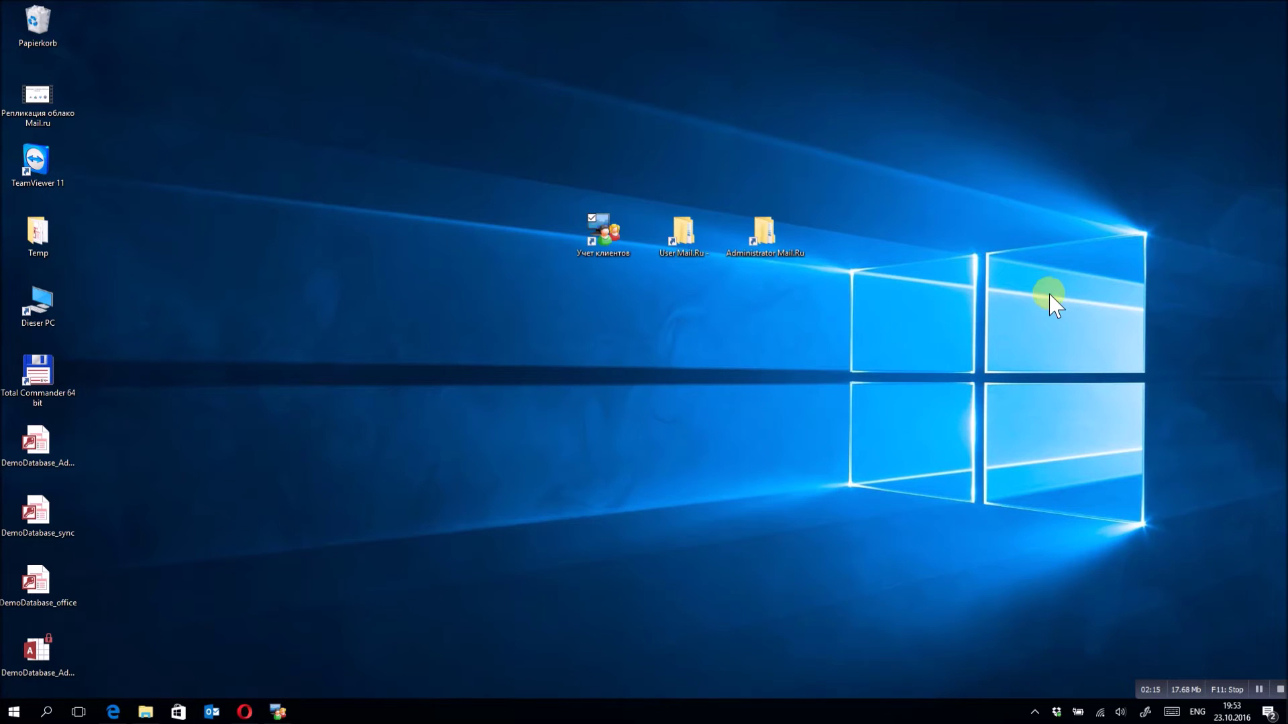
# Step: Drag DemoDatabase_sync onto the Cloud Mail.Ru Admin folder shortcut and open that folder
pyautogui.click(941, 383)
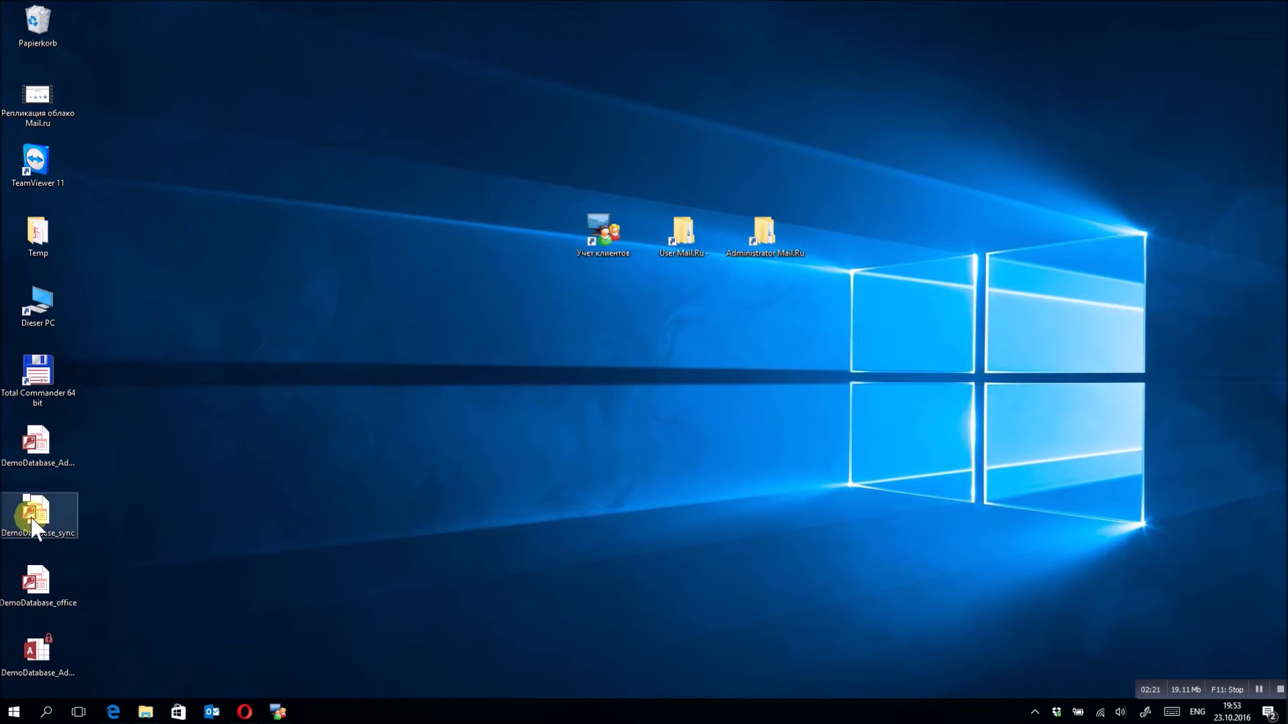
pyautogui.moveTo(32, 513); pyautogui.dragTo(768, 298)
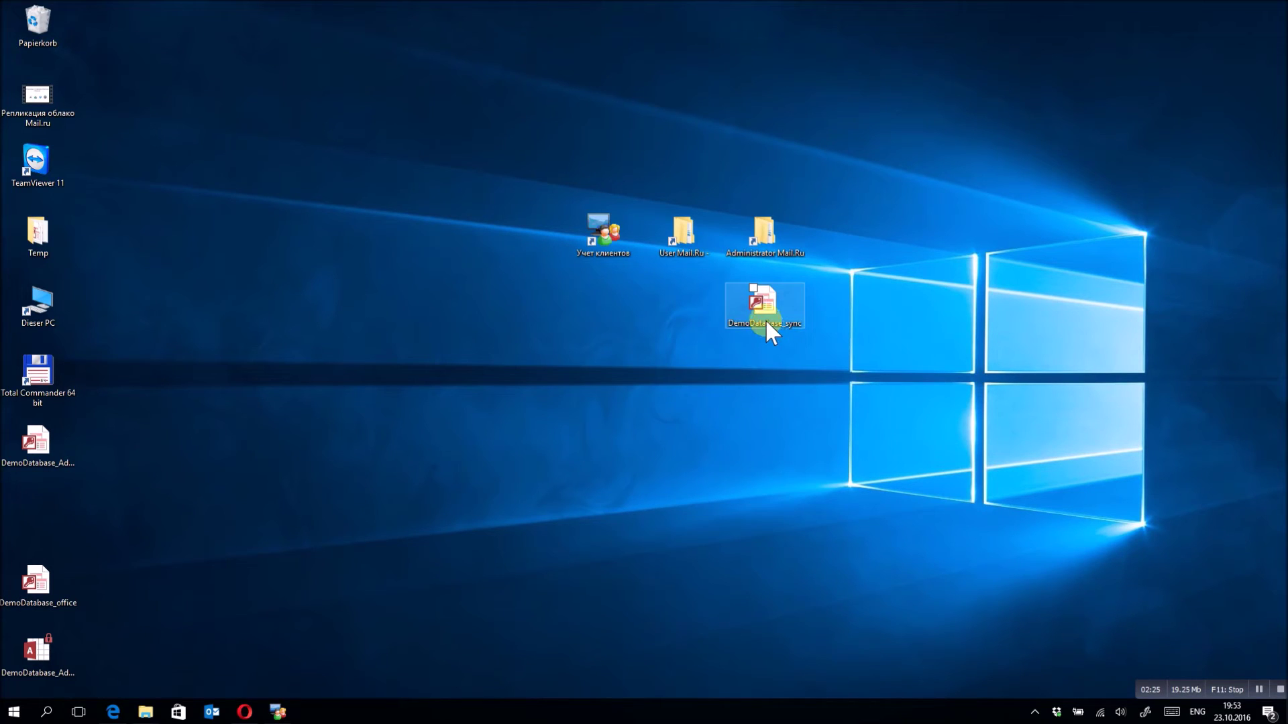
pyautogui.moveTo(855, 283); pyautogui.dragTo(768, 248)
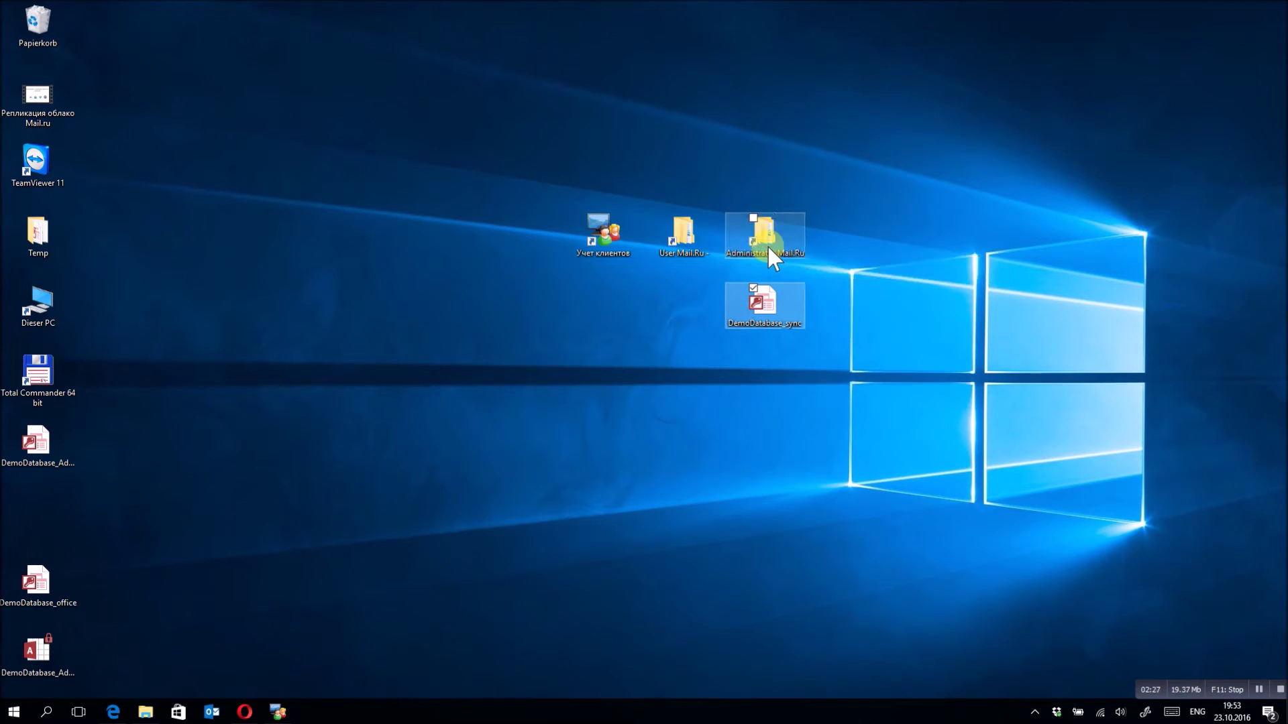
pyautogui.doubleClick(767, 244)
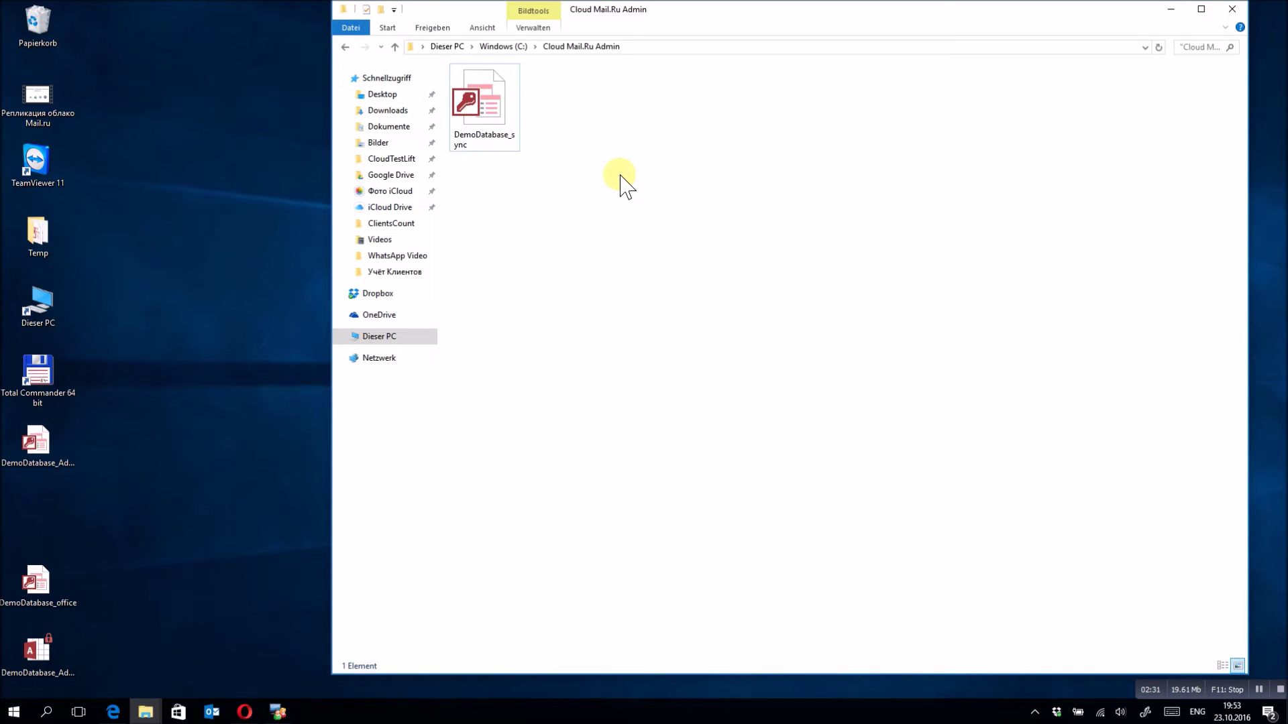
# Step: Create a new folder named Учёт Клиентов inside Cloud Mail.Ru Admin
pyautogui.rightClick(620, 176)
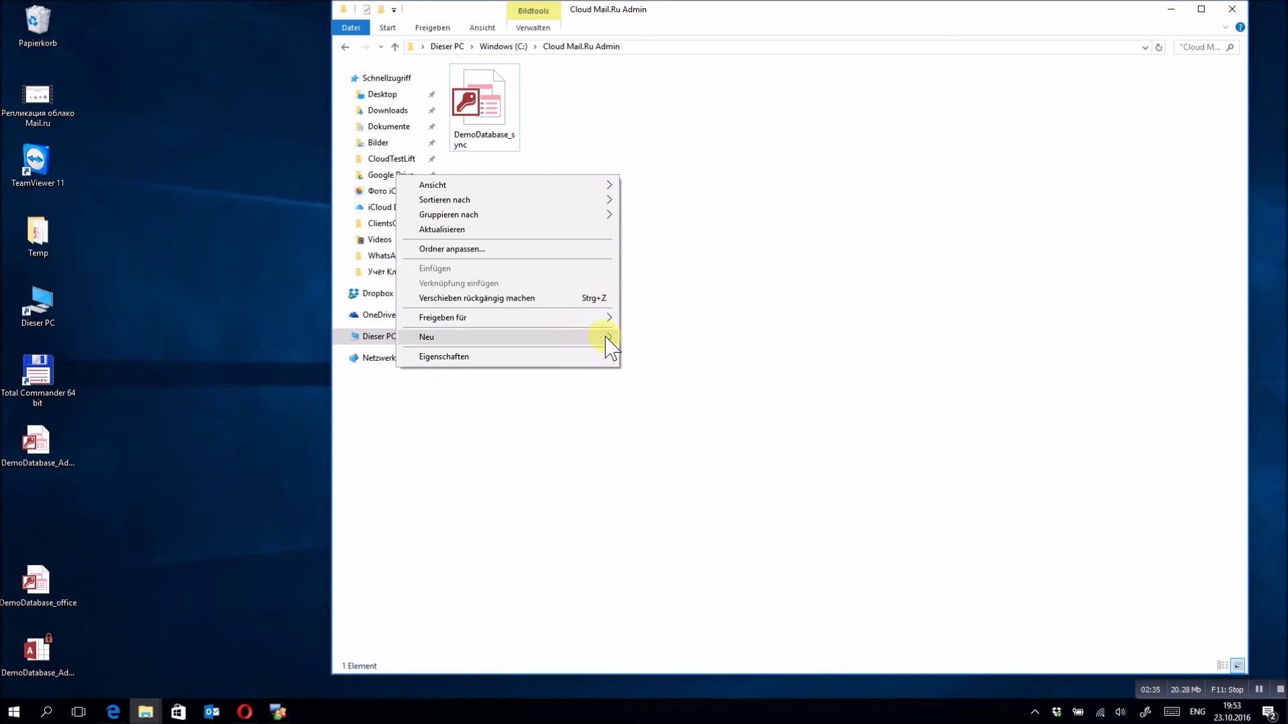
pyautogui.moveTo(483, 347)
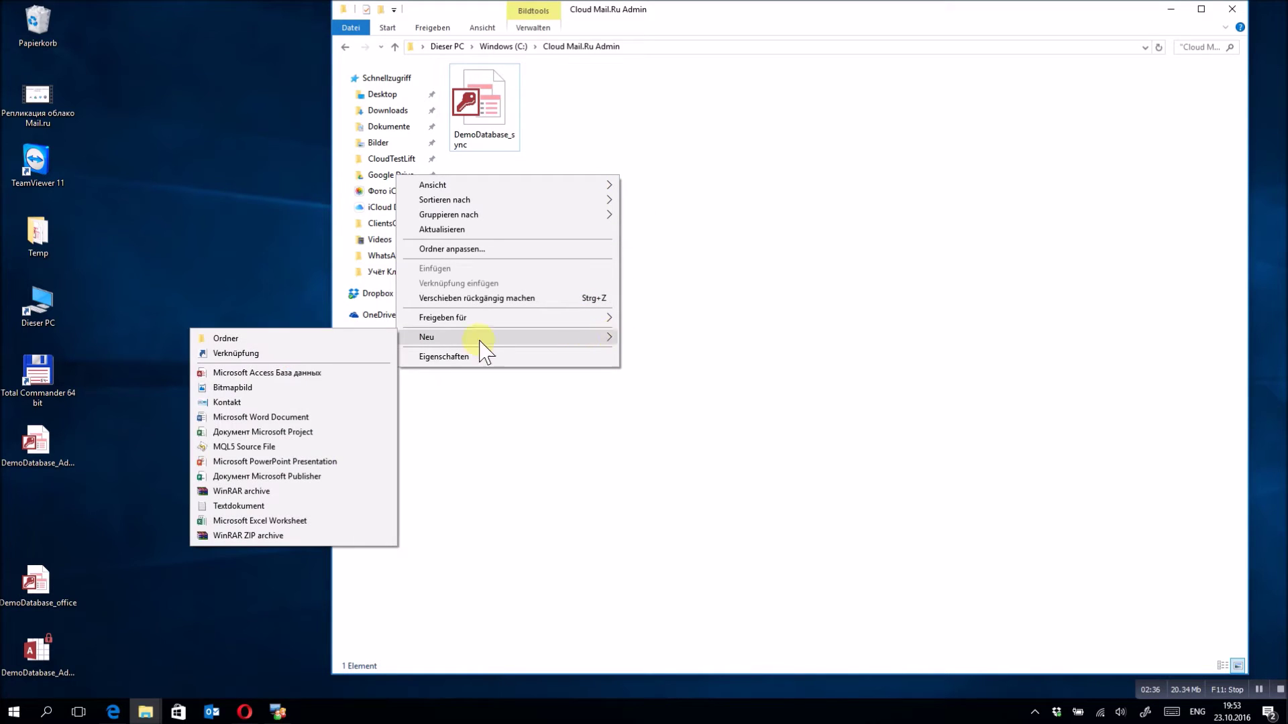
pyautogui.click(384, 337)
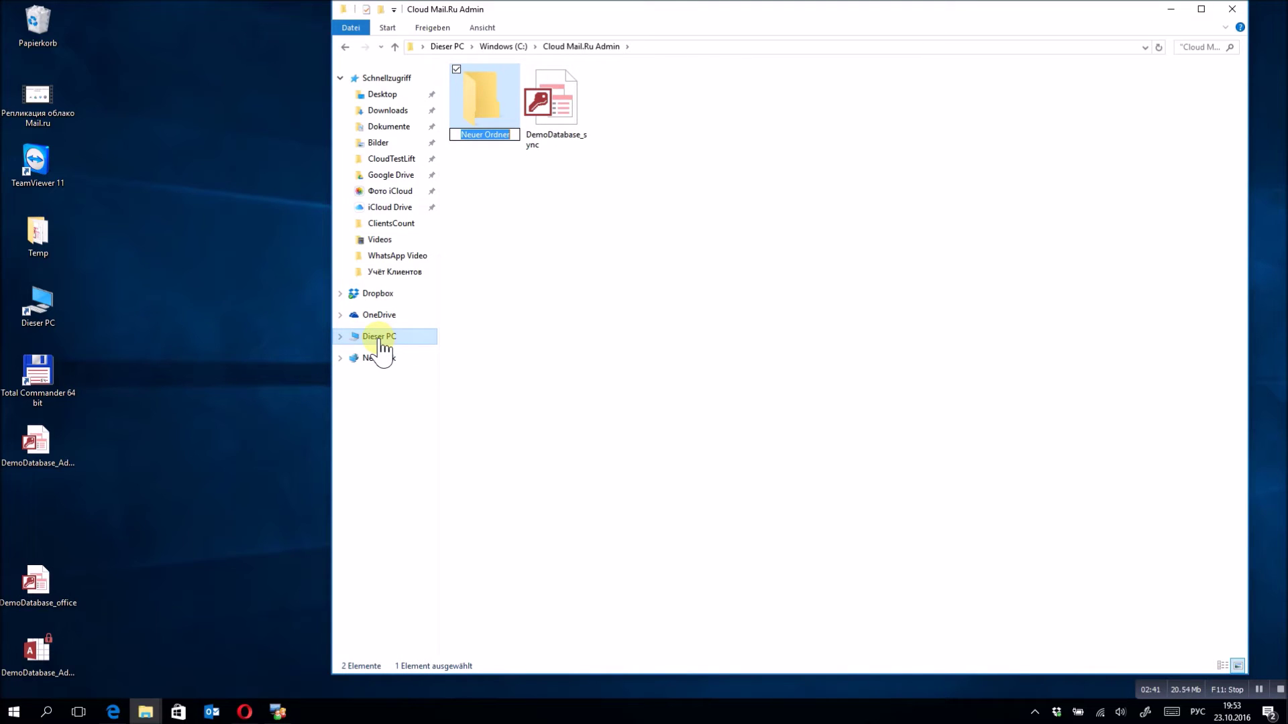
pyautogui.write('Учёт Клиентов')
pyautogui.press('Return')
# Step: Move DemoDatabase_sync into Учёт Клиентов and minimise the Explorer window
pyautogui.click(570, 249)
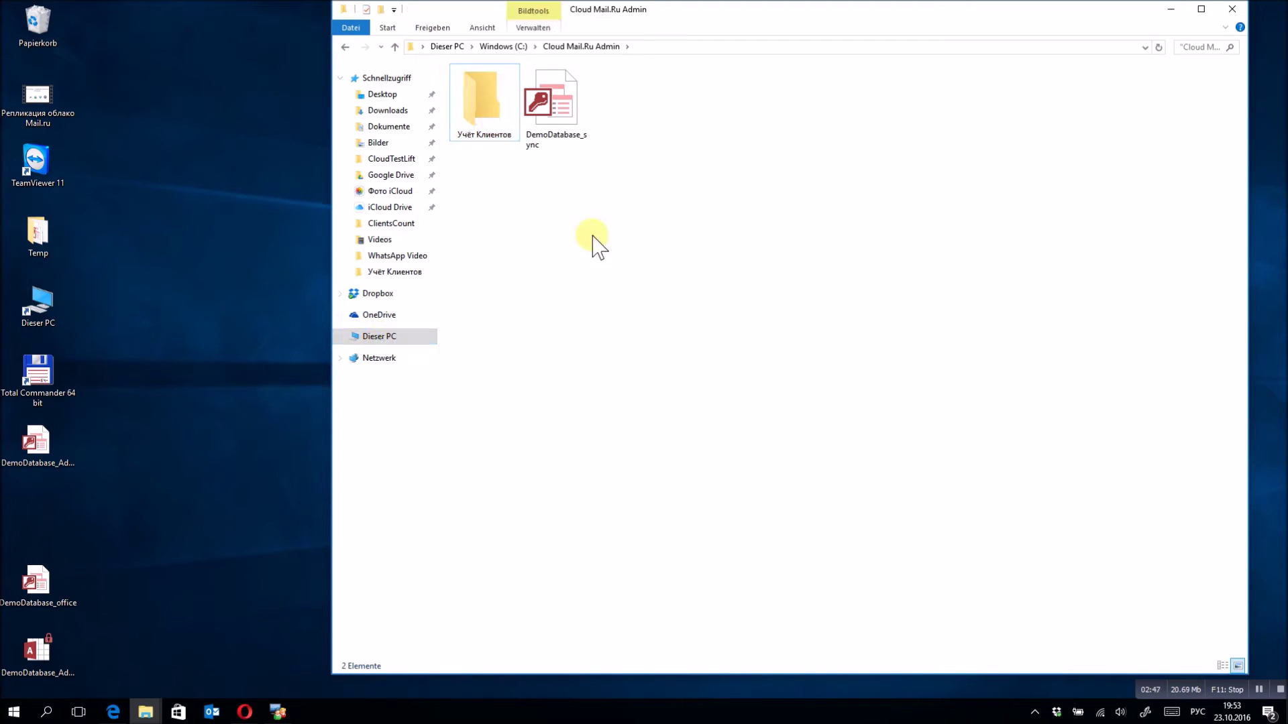
pyautogui.moveTo(551, 137); pyautogui.dragTo(478, 120)
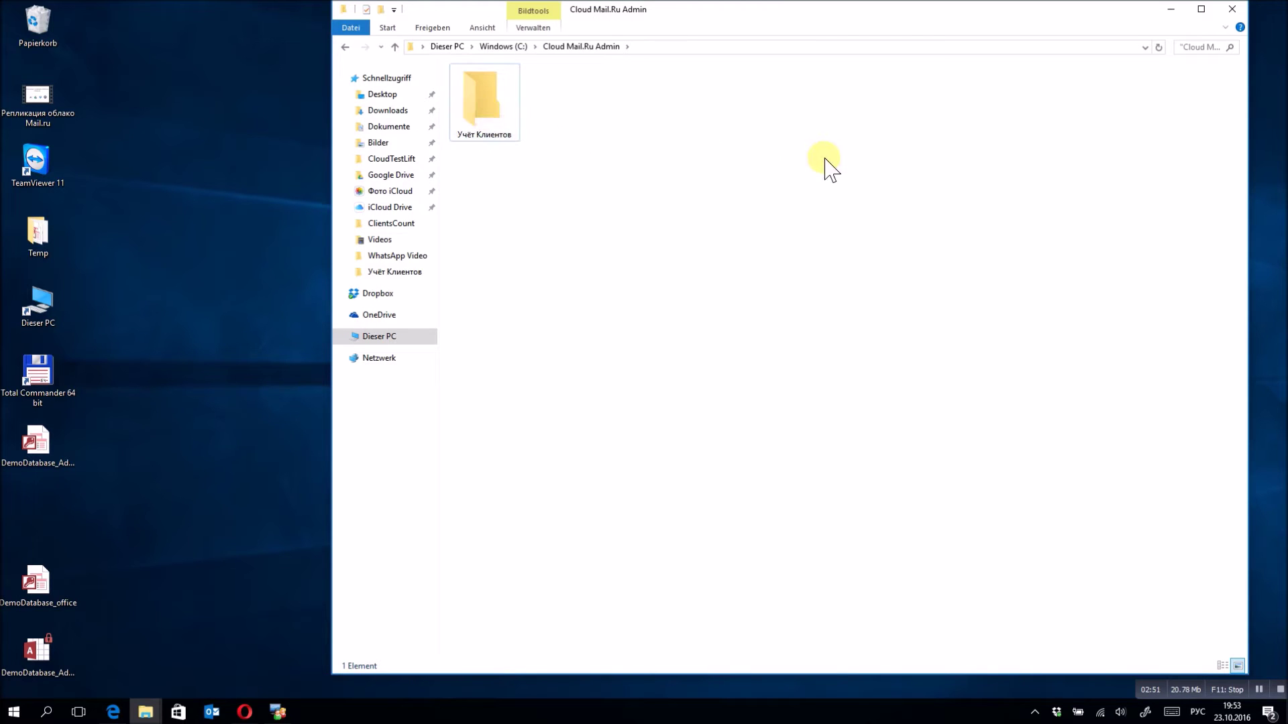
pyautogui.click(1170, 10)
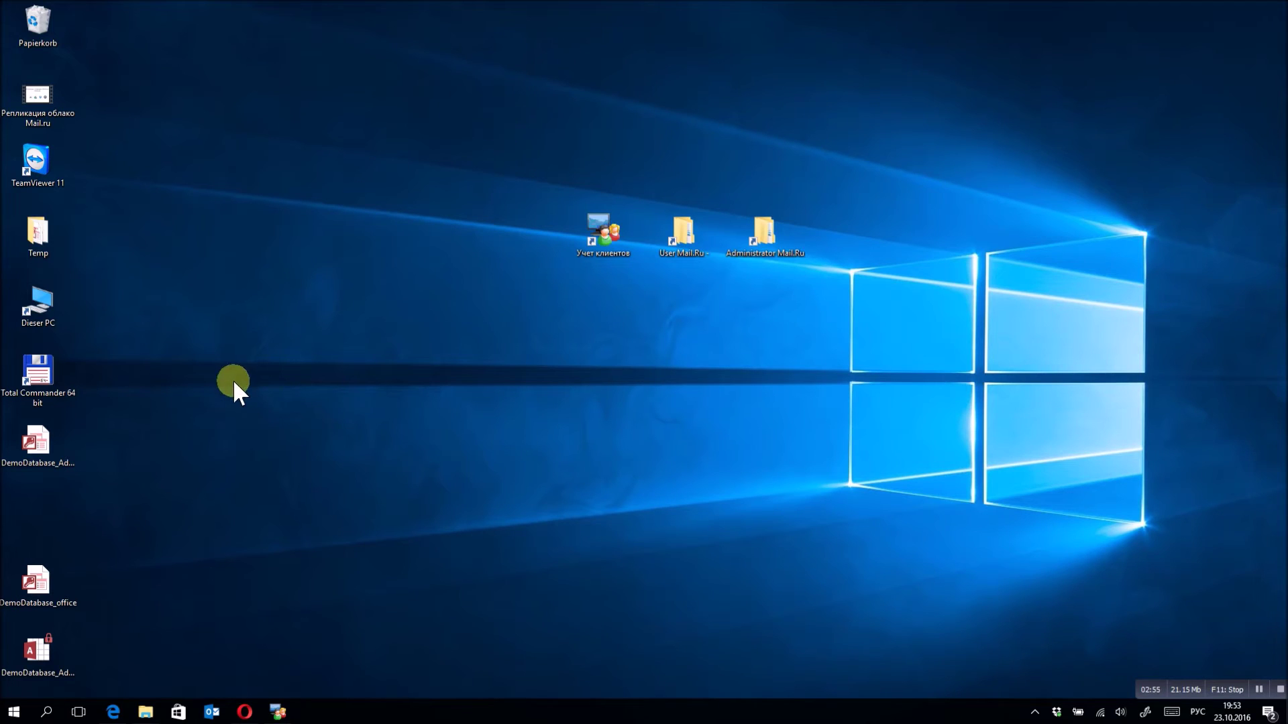
pyautogui.click(245, 713)
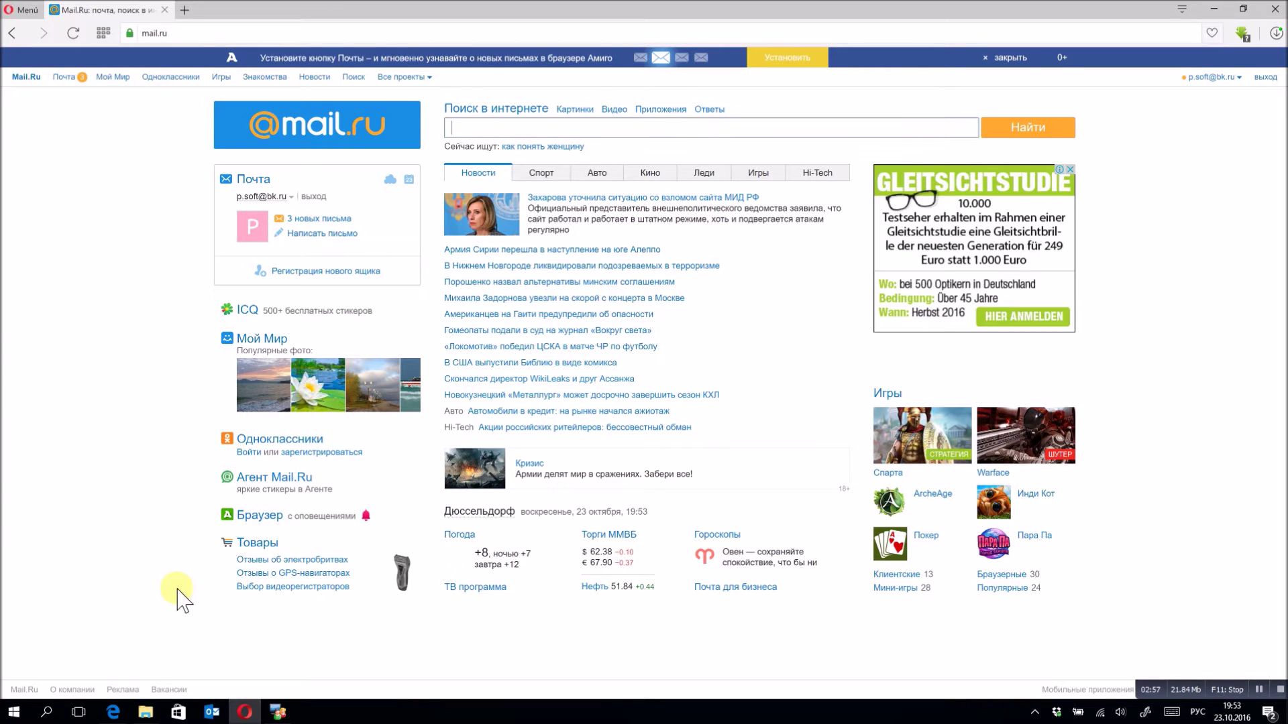
pyautogui.click(193, 33)
pyautogui.write('ц')
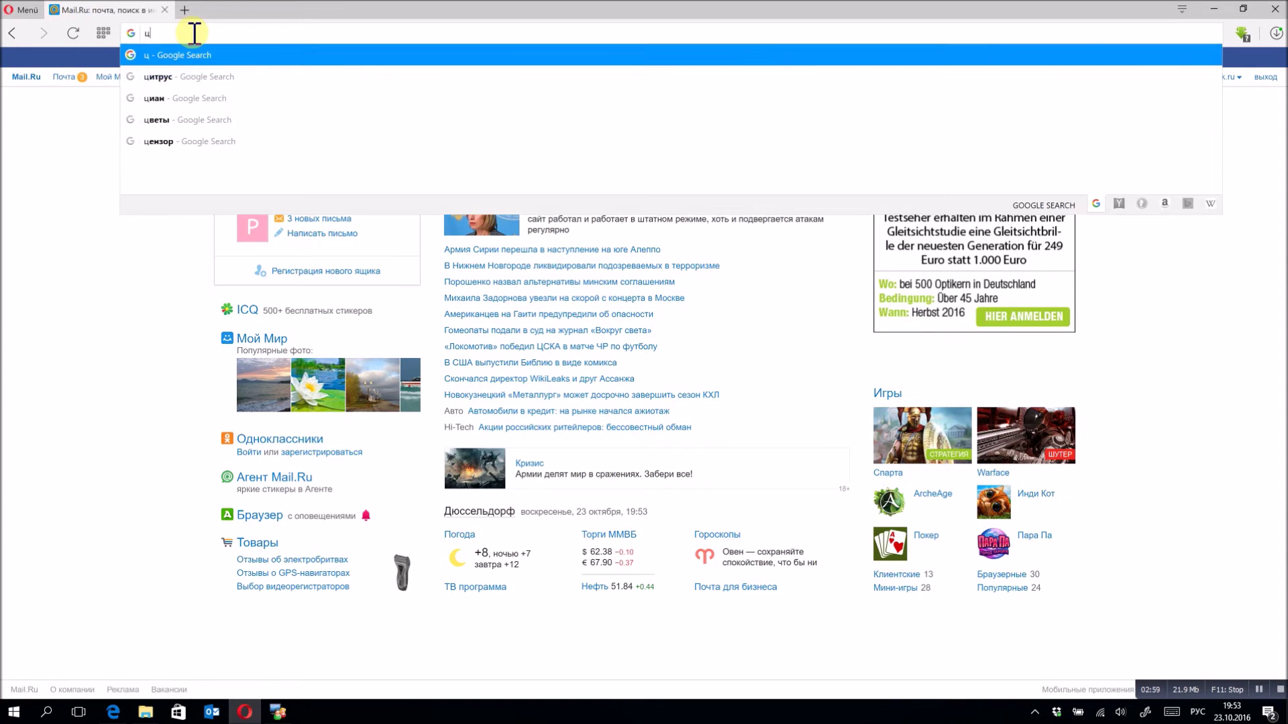
pyautogui.press('BackSpace')
pyautogui.hotkey('alt', 'shift')
pyautogui.write('www.mail.ru')
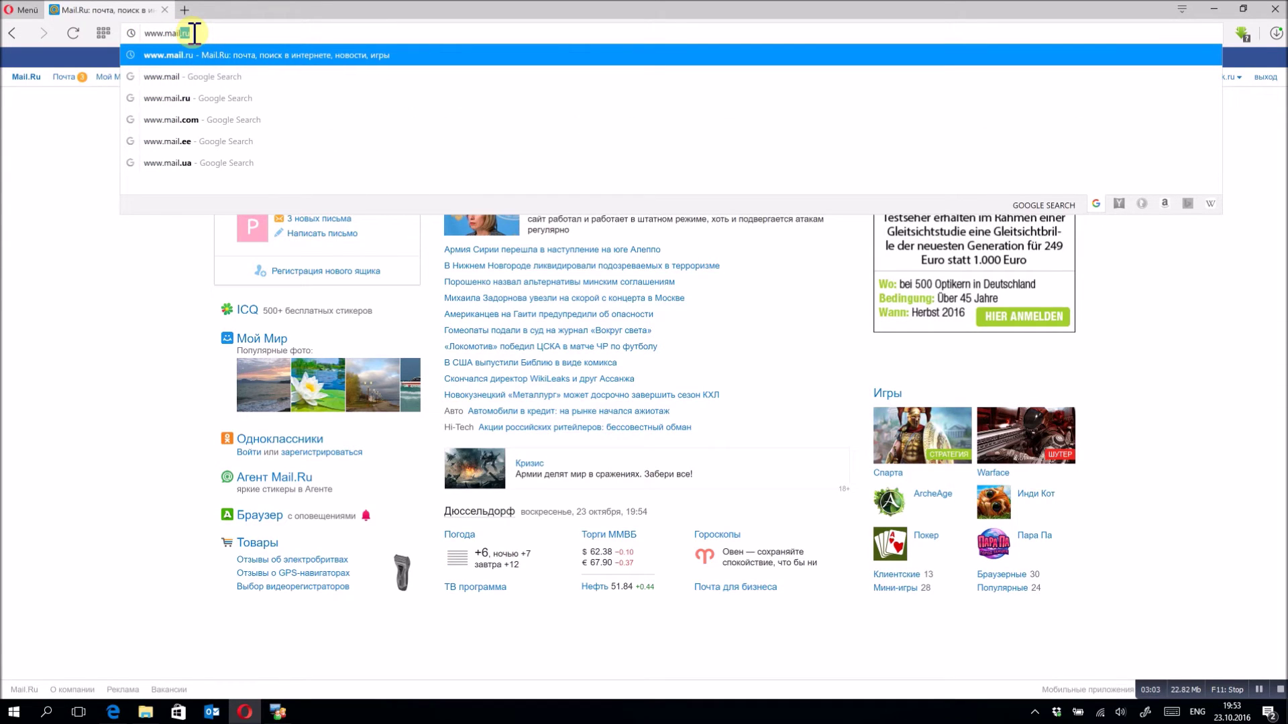
pyautogui.press('Return')
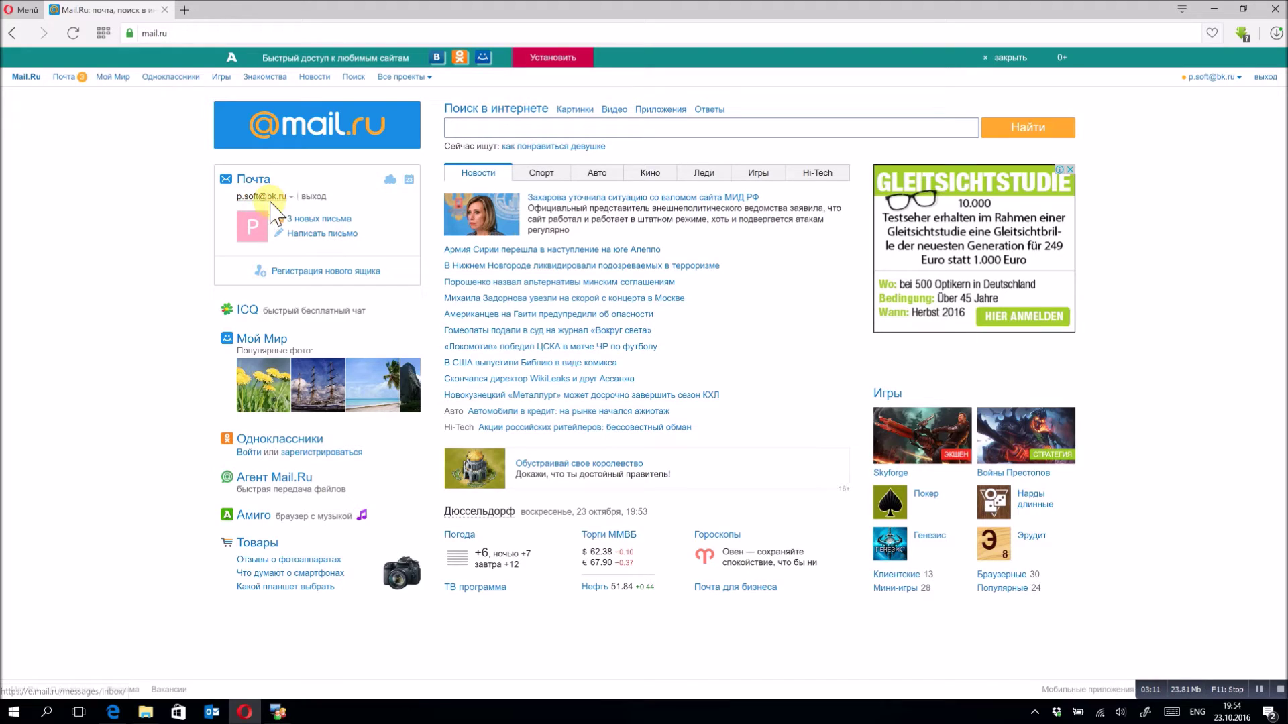
pyautogui.click(389, 181)
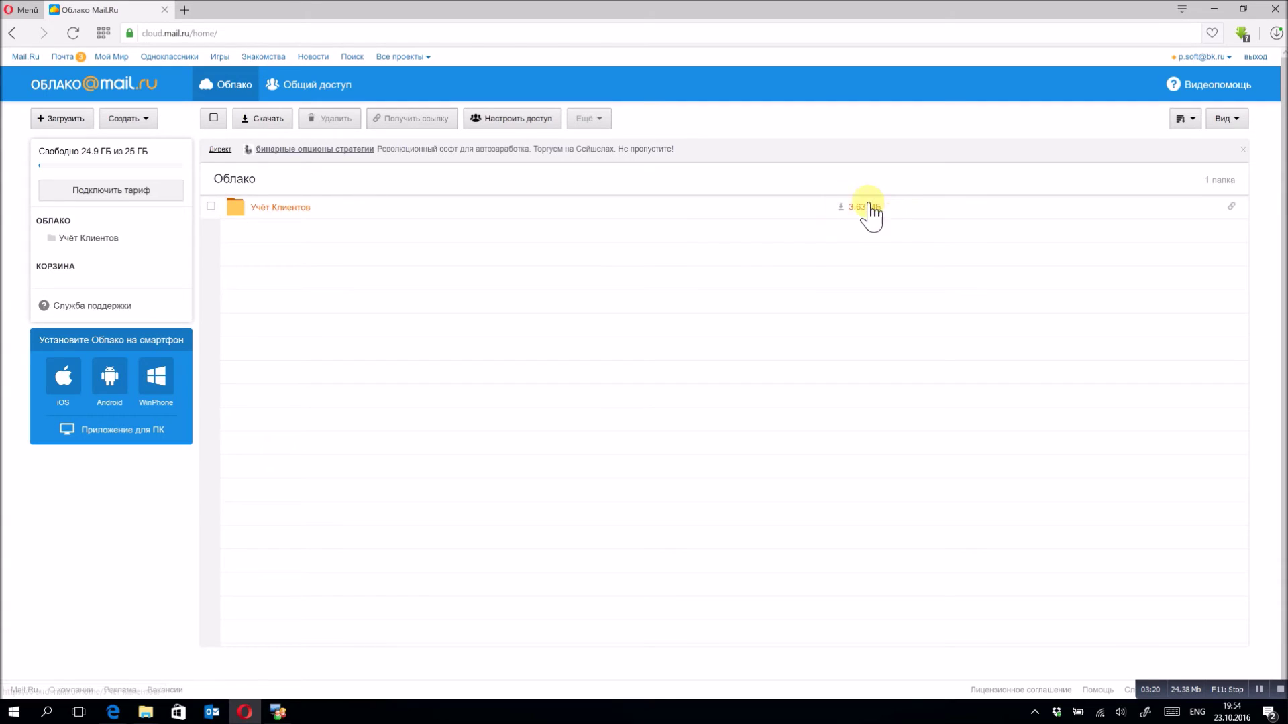
# Step: Invite the second user's e-mail to Учёт Клиентов, limiting view and edit to отдельным участникам
pyautogui.click(211, 207)
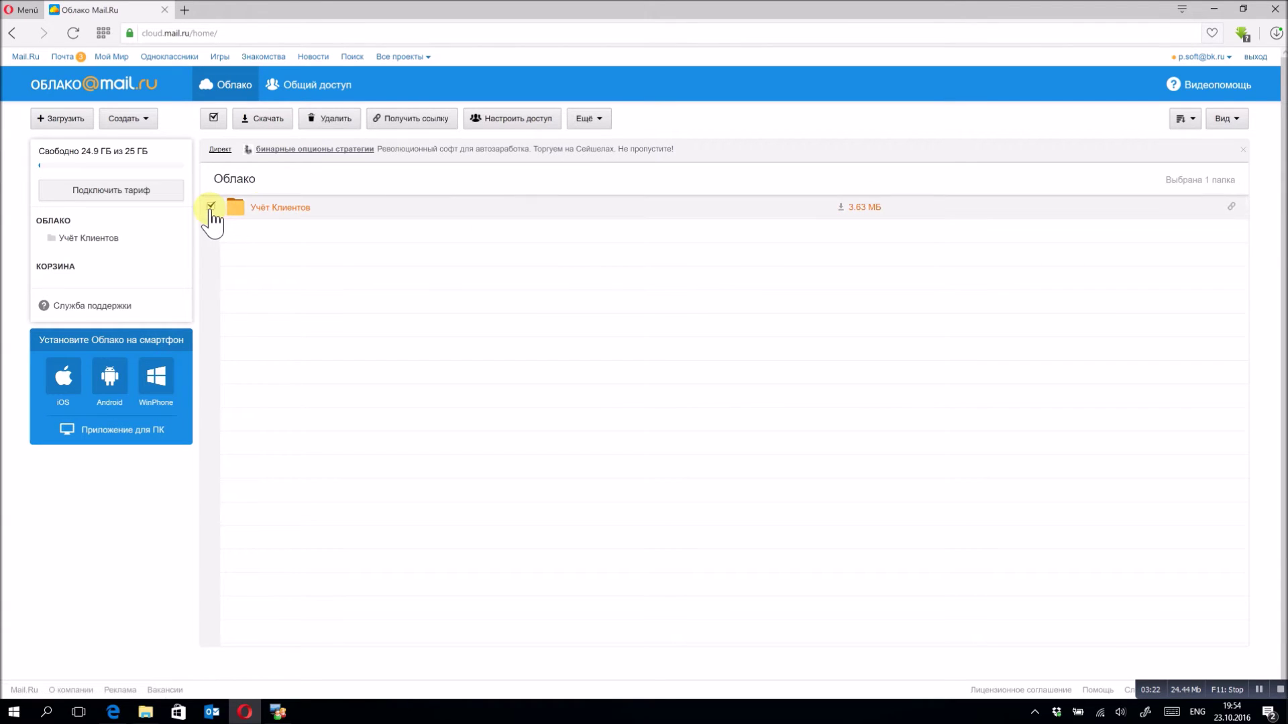
pyautogui.click(500, 120)
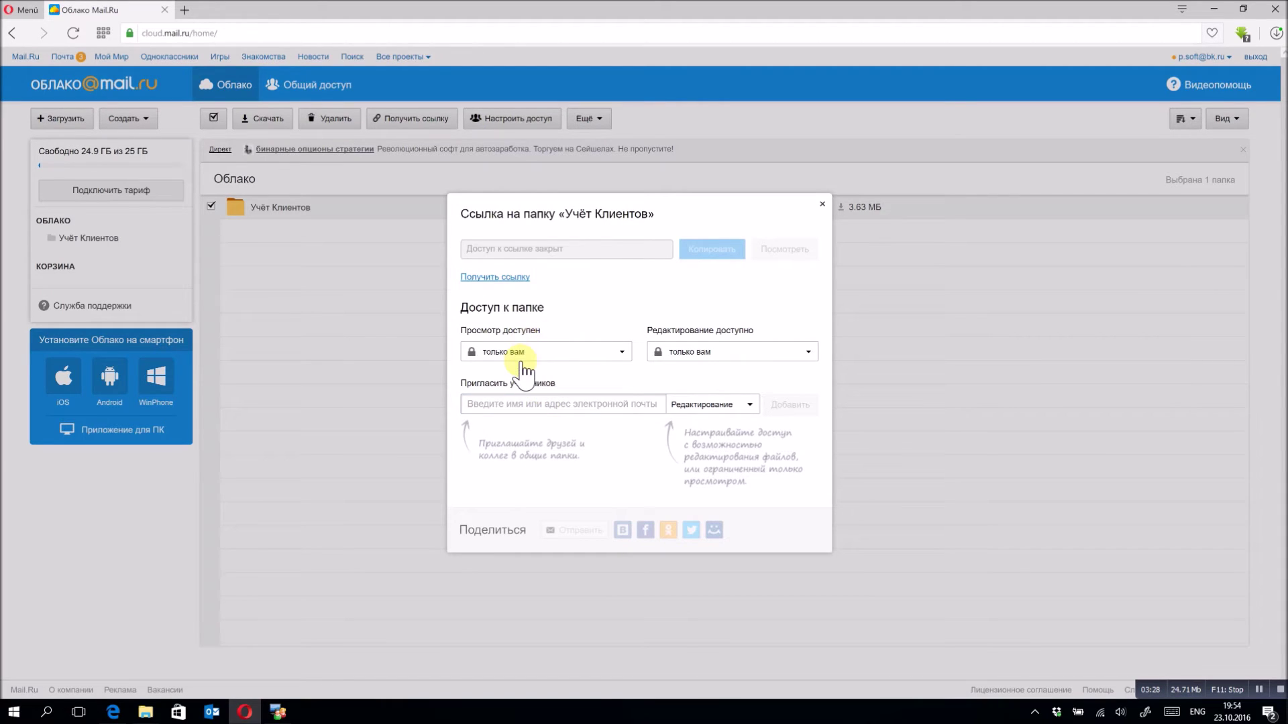
pyautogui.click(542, 353)
pyautogui.click(530, 389)
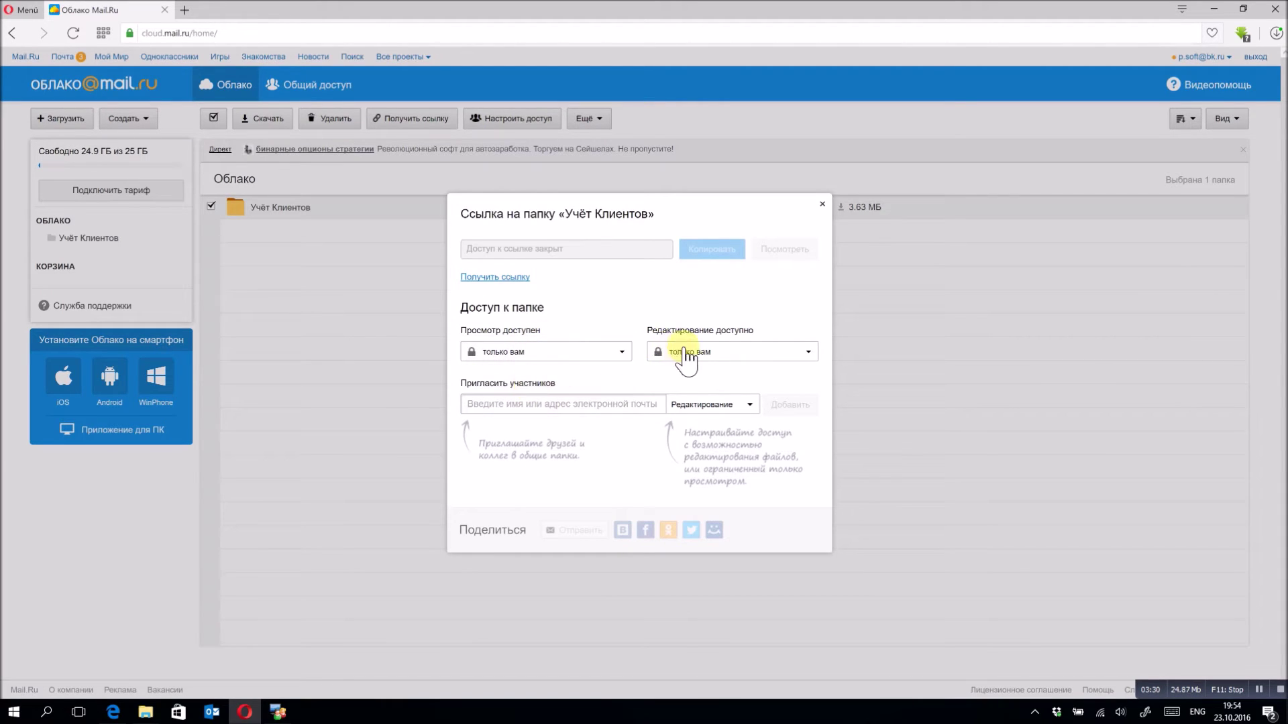
pyautogui.click(701, 355)
pyautogui.click(678, 376)
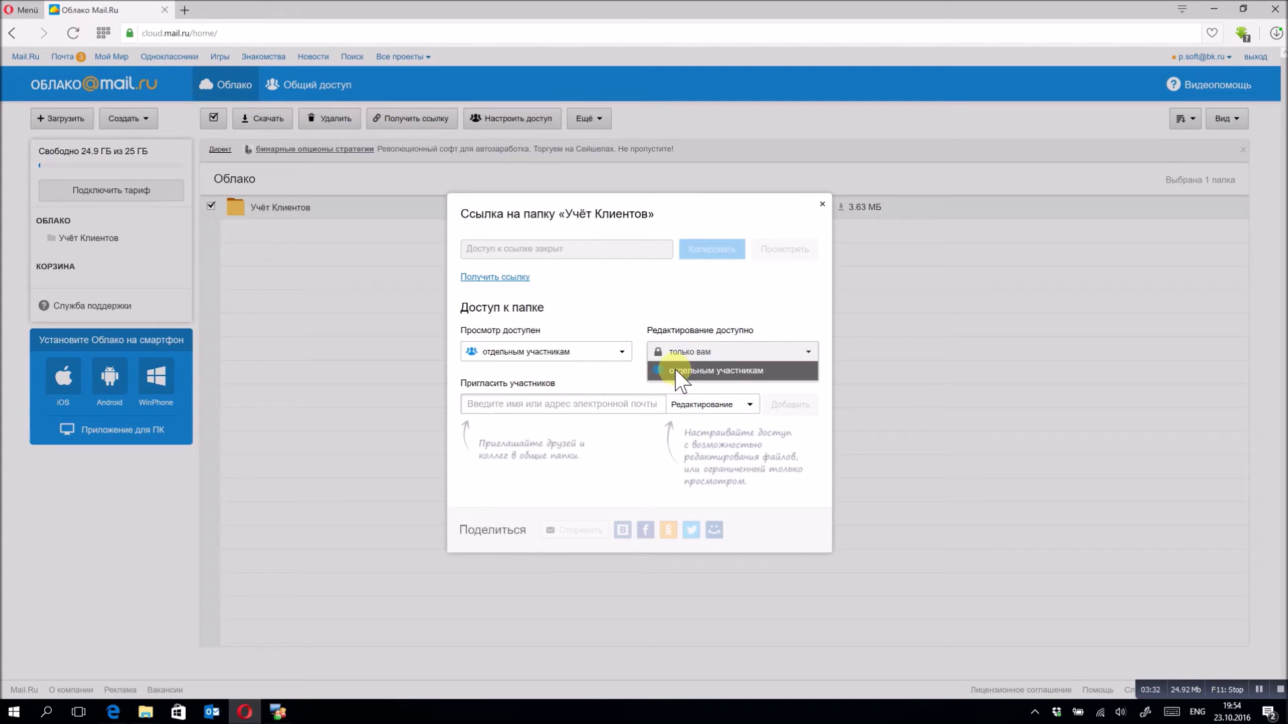
pyautogui.click(532, 405)
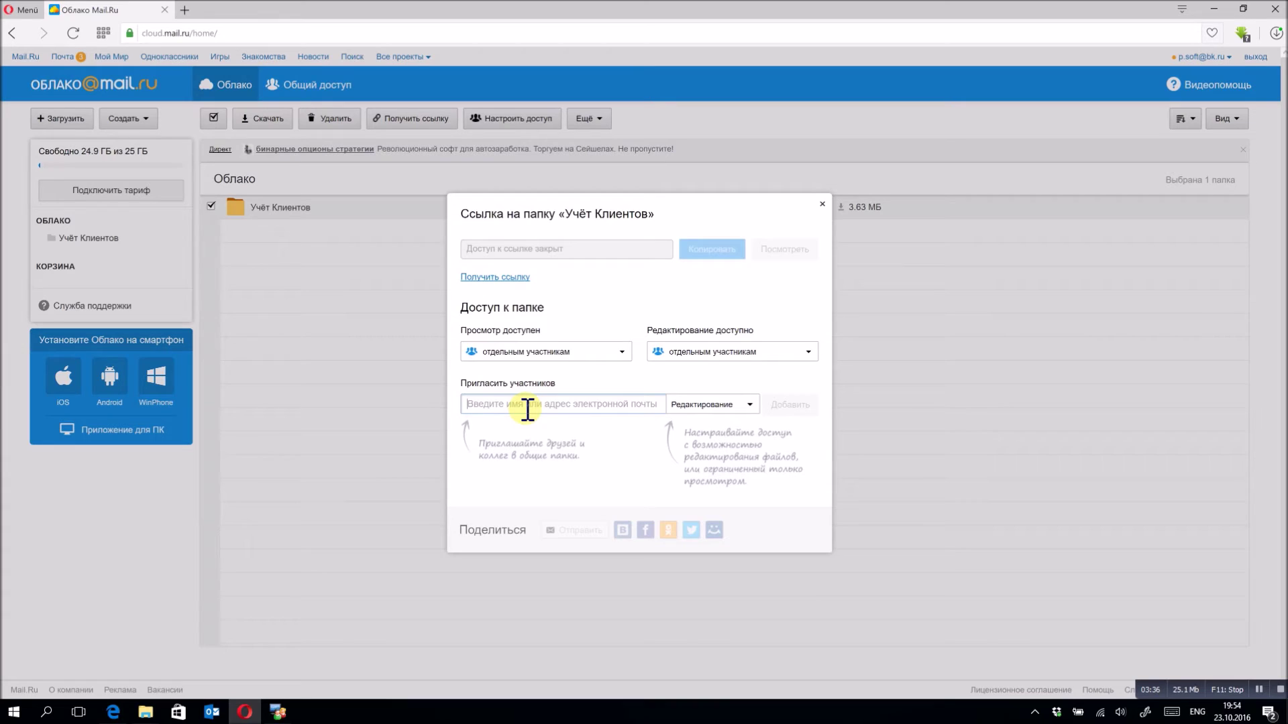
pyautogui.write('prostoisoft.use')
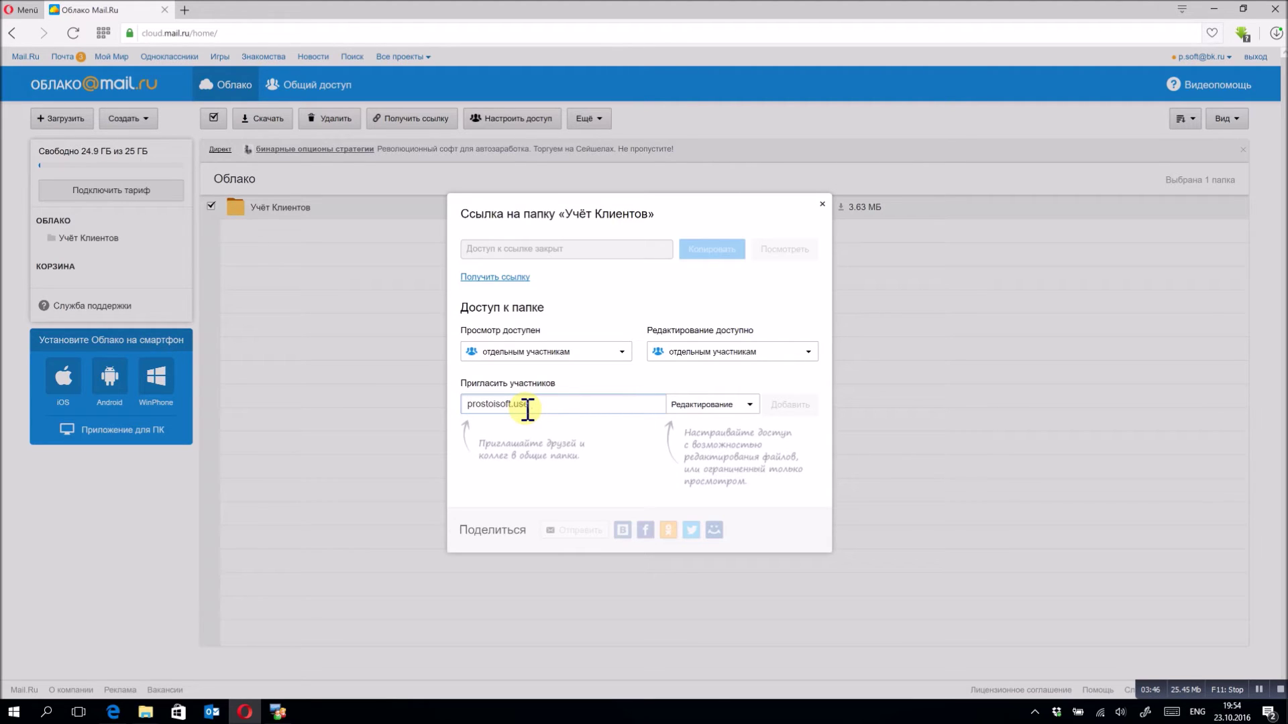
pyautogui.write('u')
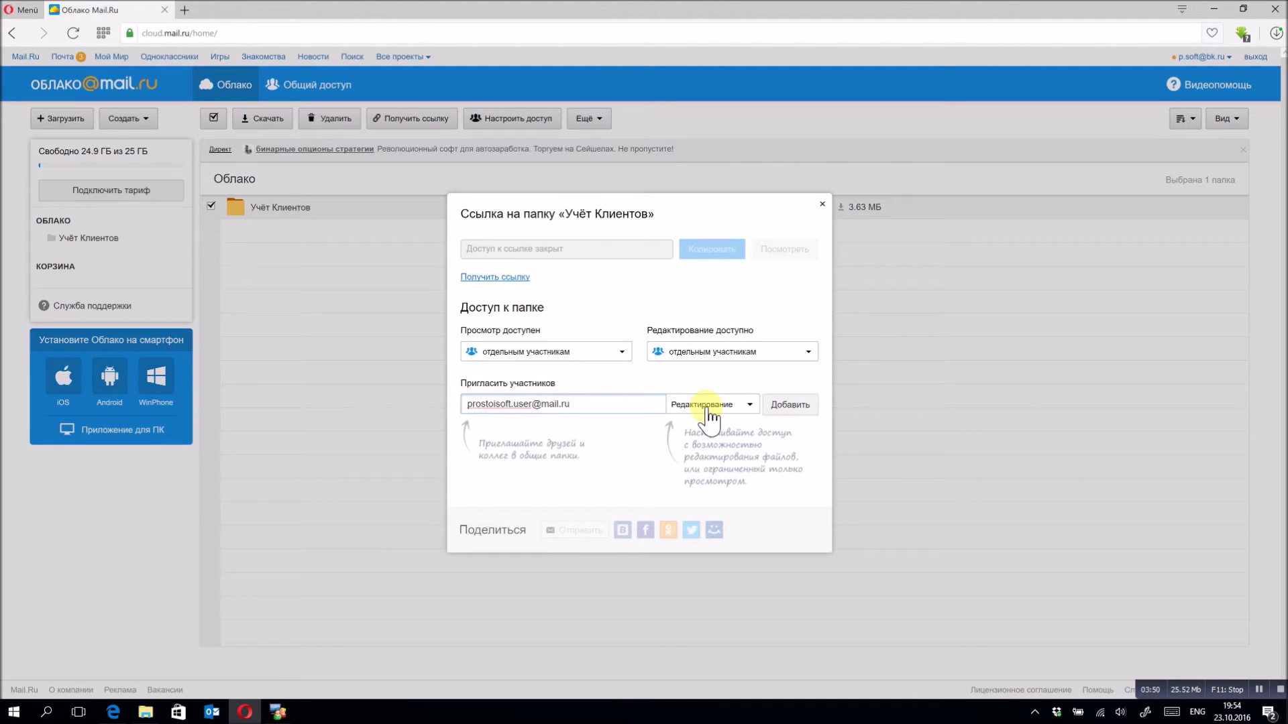
pyautogui.click(790, 405)
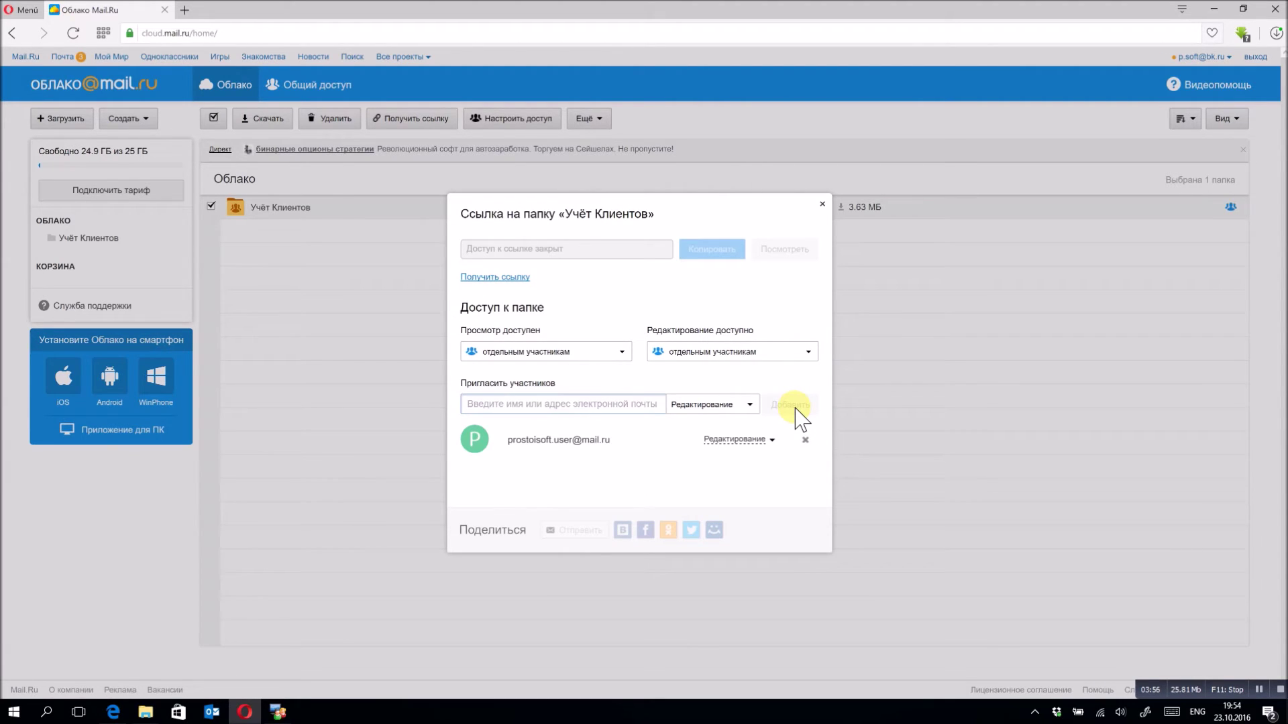
pyautogui.click(823, 204)
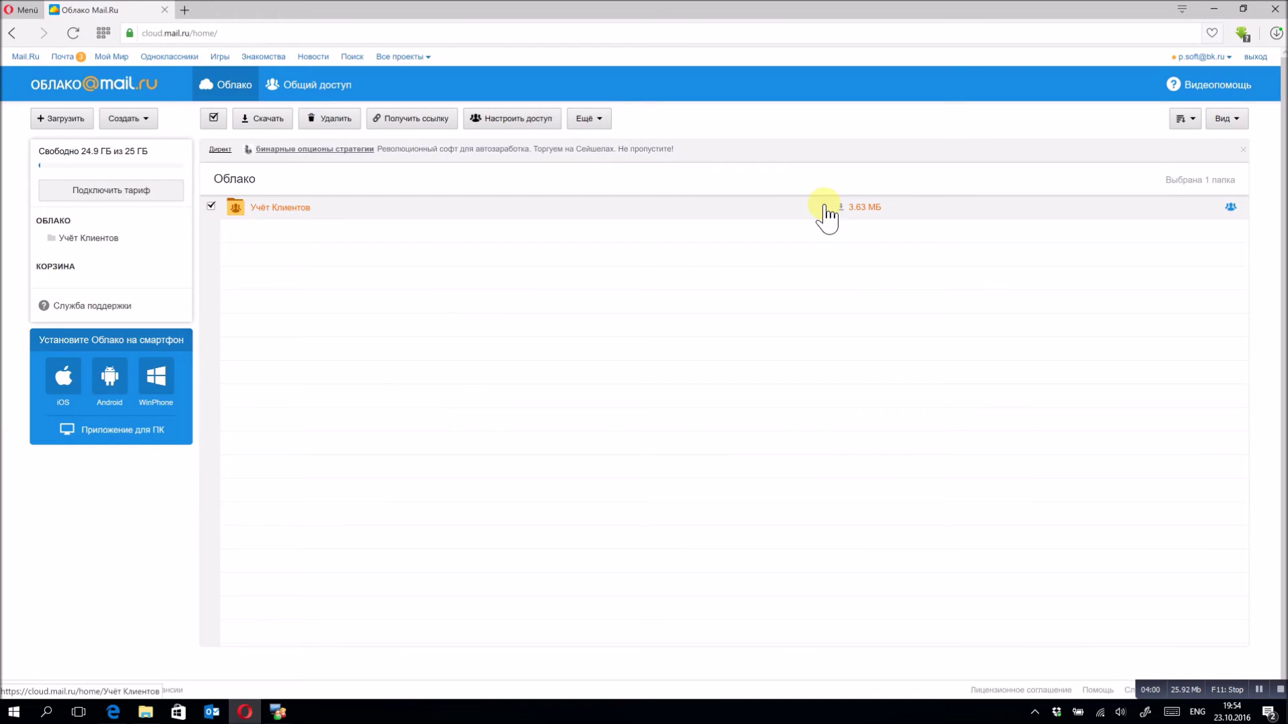
pyautogui.click(212, 35)
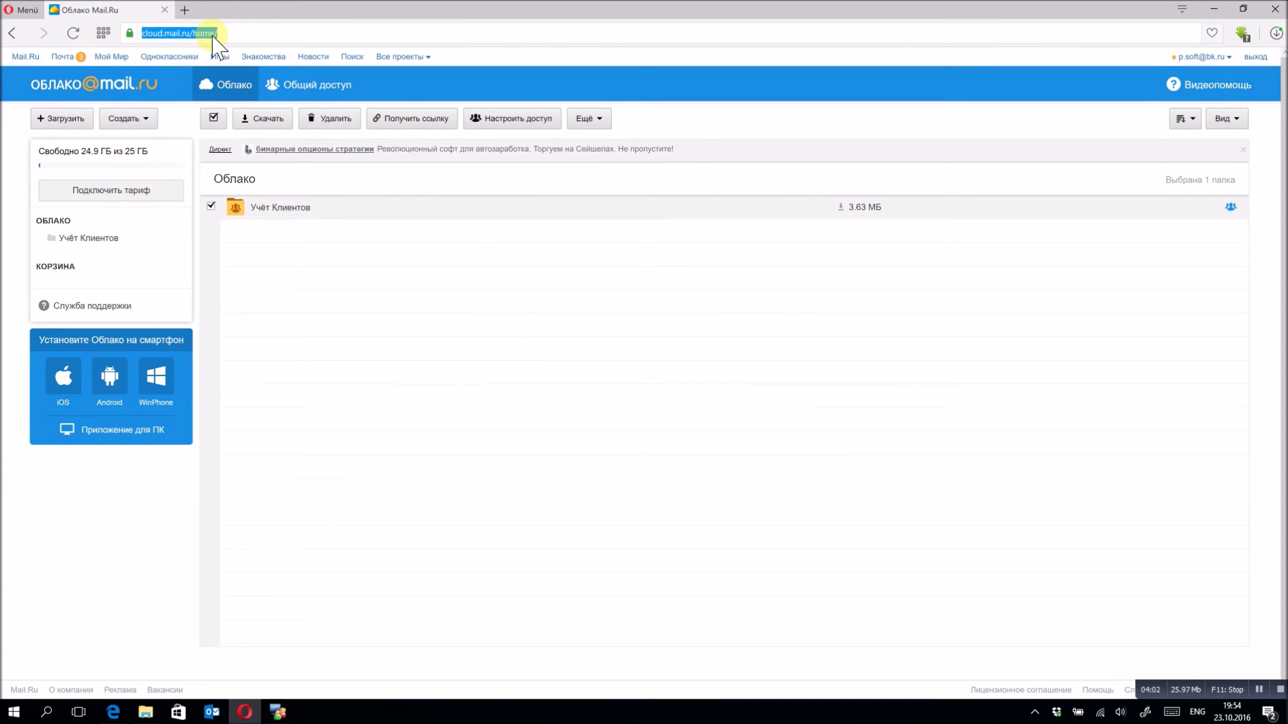
pyautogui.write('www.mail')
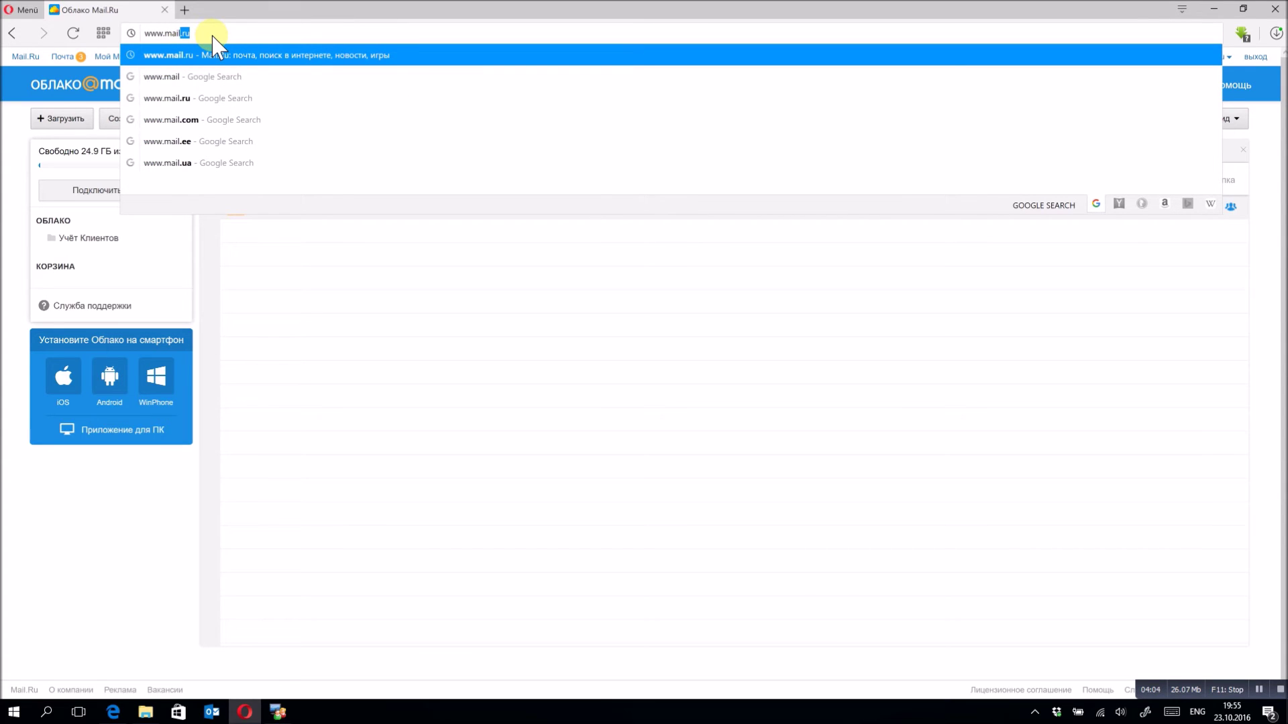
pyautogui.write('.ru')
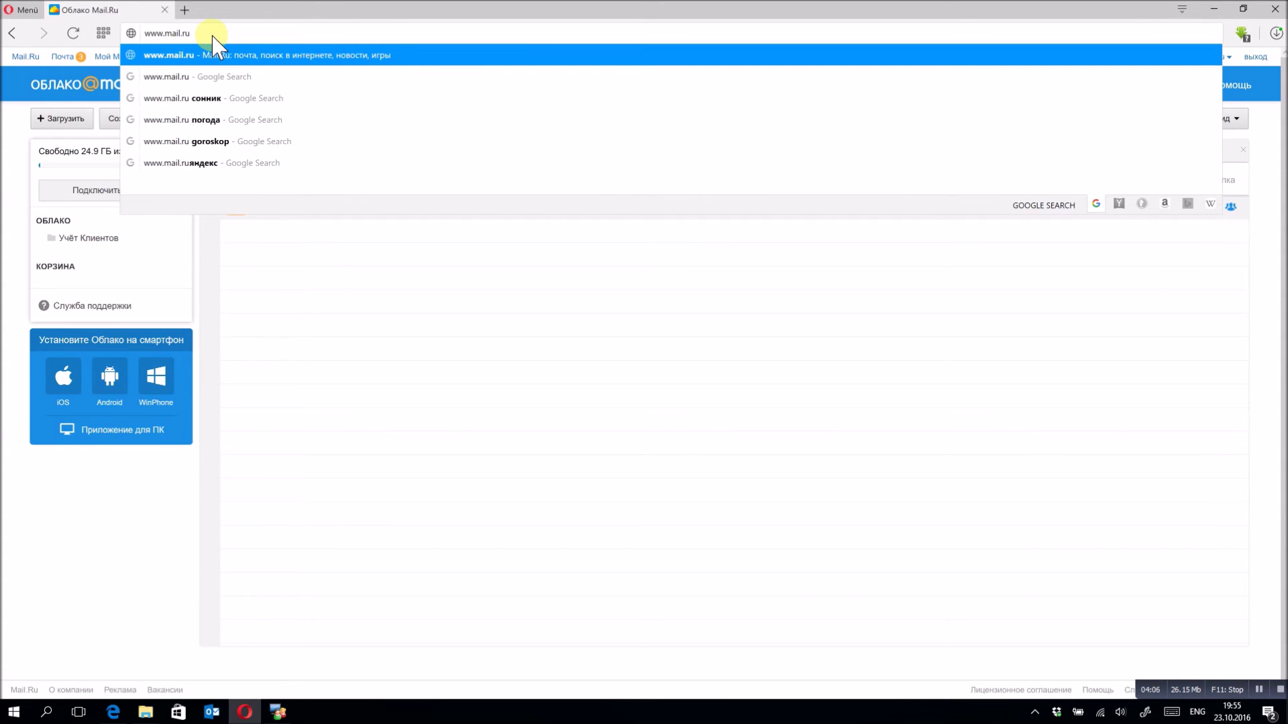
pyautogui.press('Return')
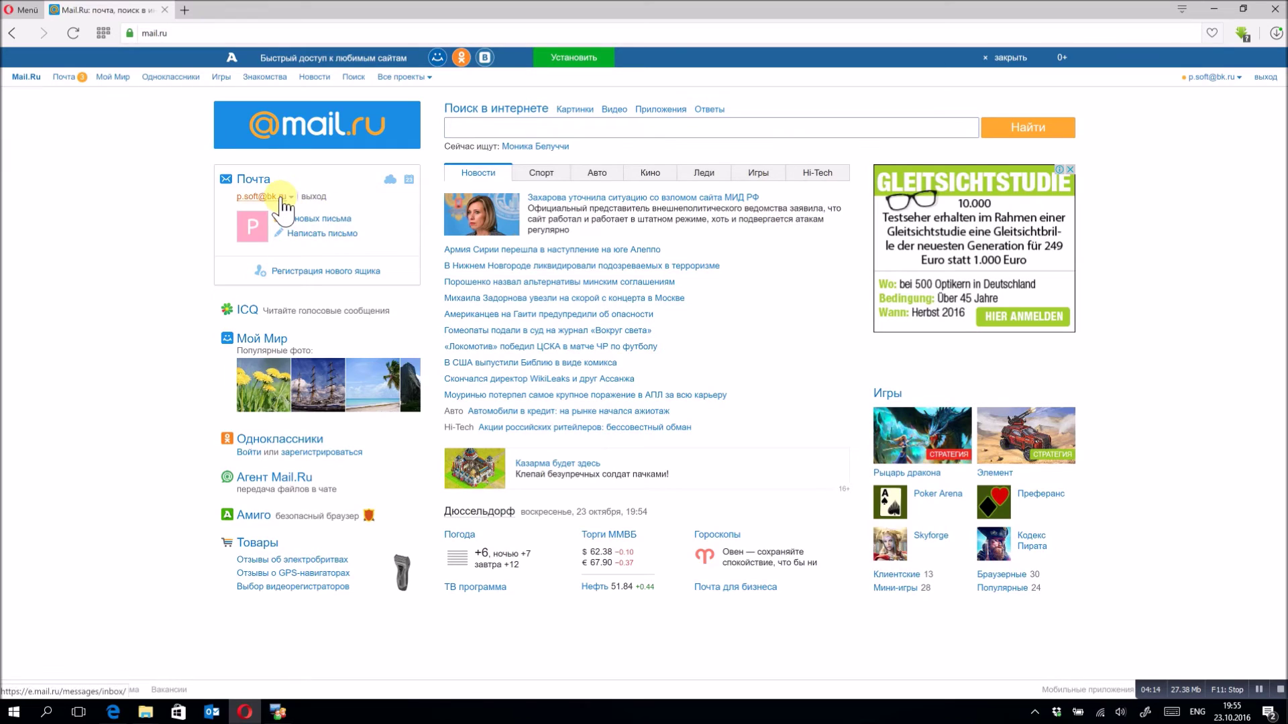
pyautogui.click(290, 197)
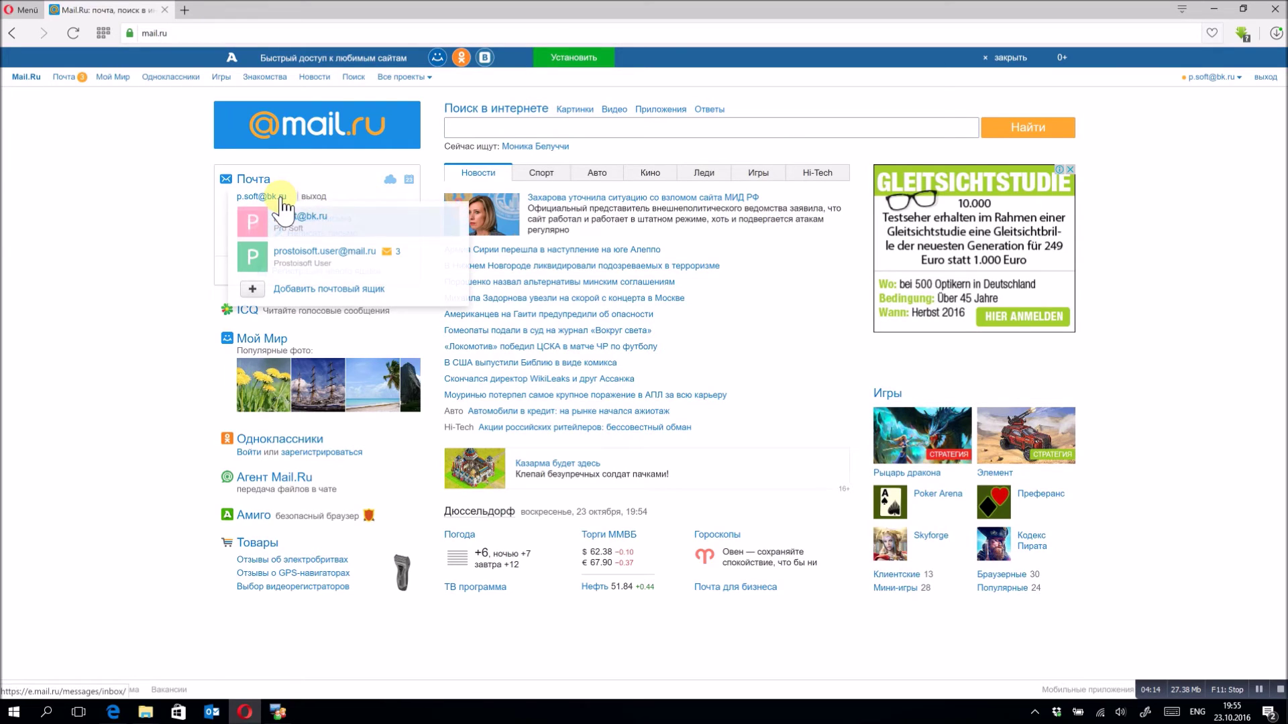
pyautogui.click(308, 258)
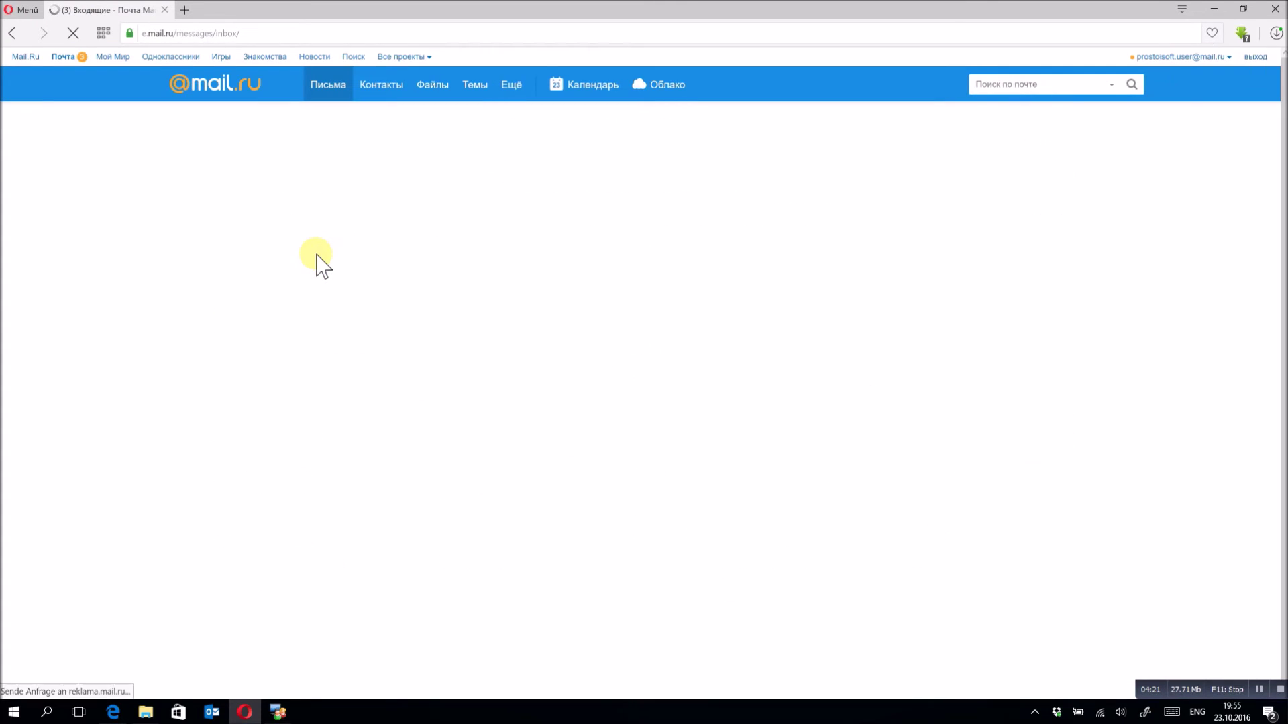
pyautogui.click(650, 86)
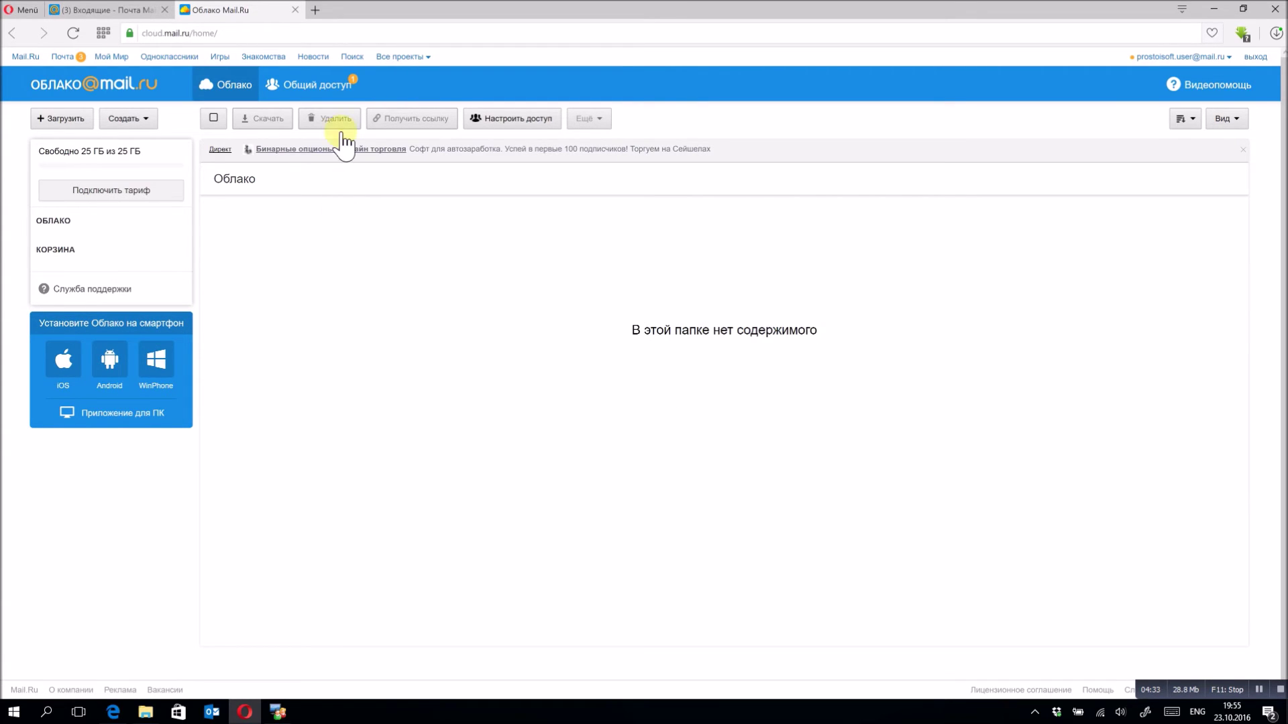
# Step: Connect the shared Учёт Клиентов folder from Доступные мне, then minimise the browser
pyautogui.click(354, 89)
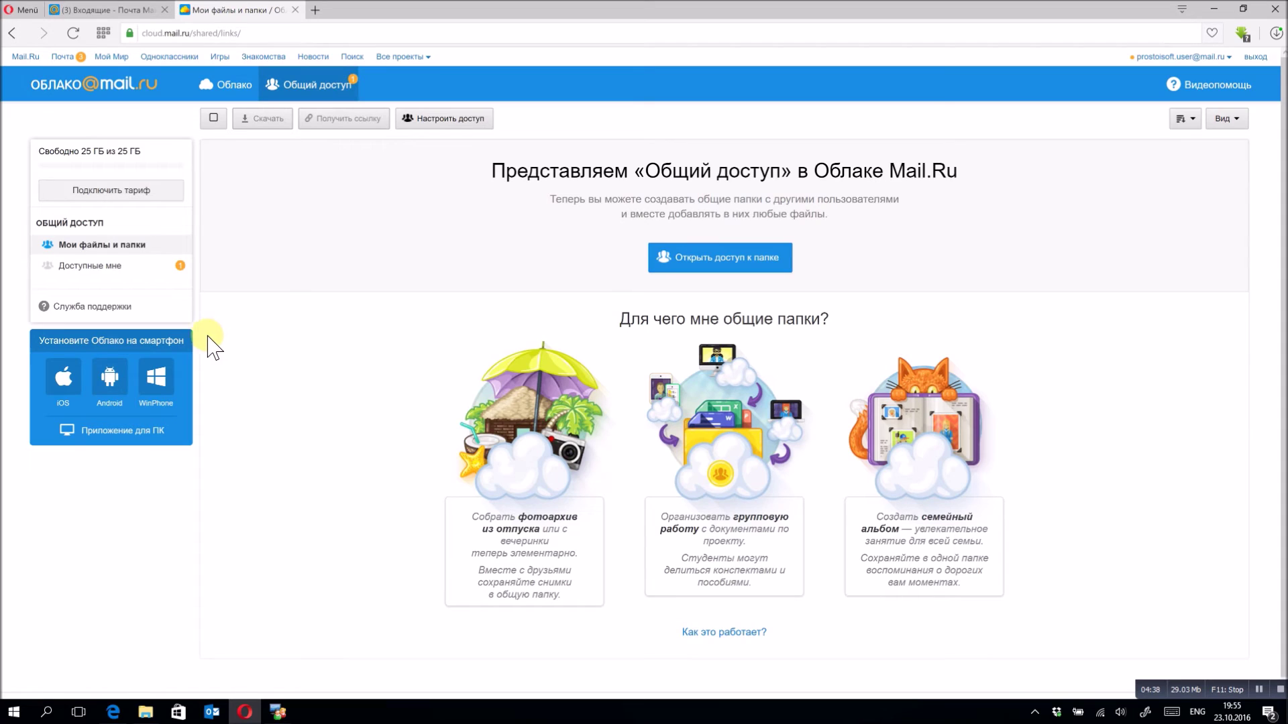
pyautogui.click(159, 266)
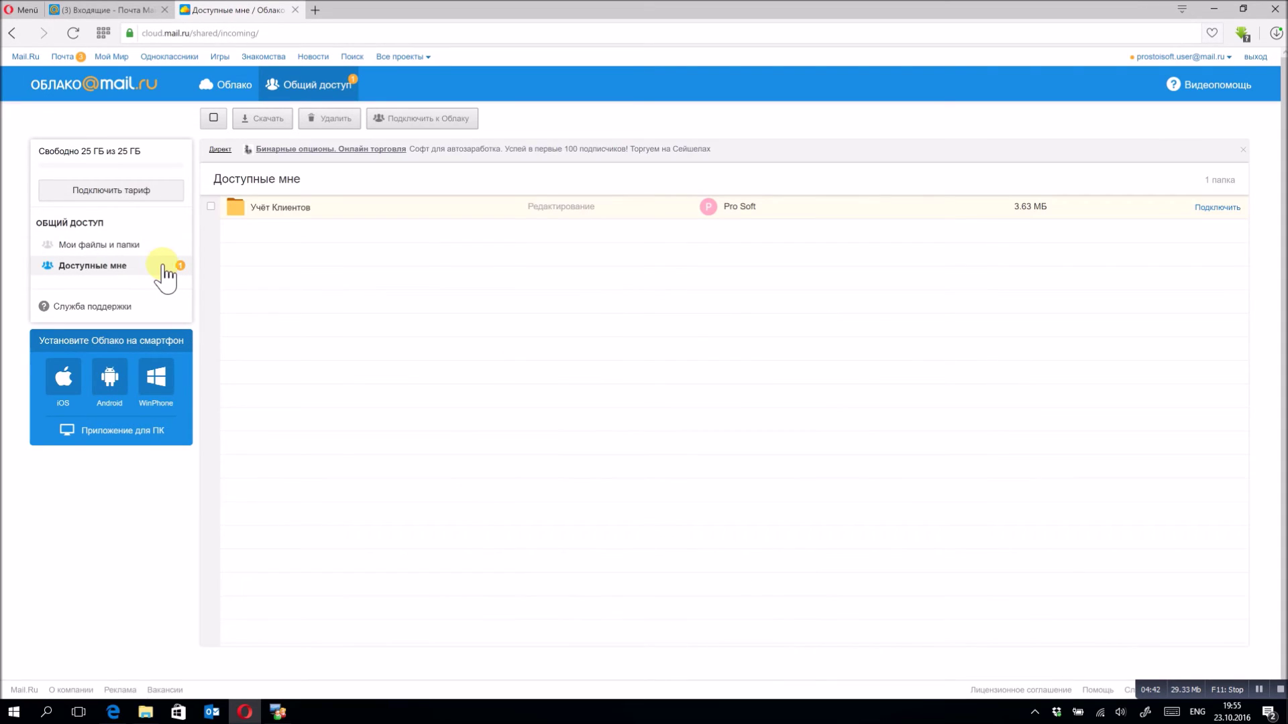
pyautogui.click(1222, 213)
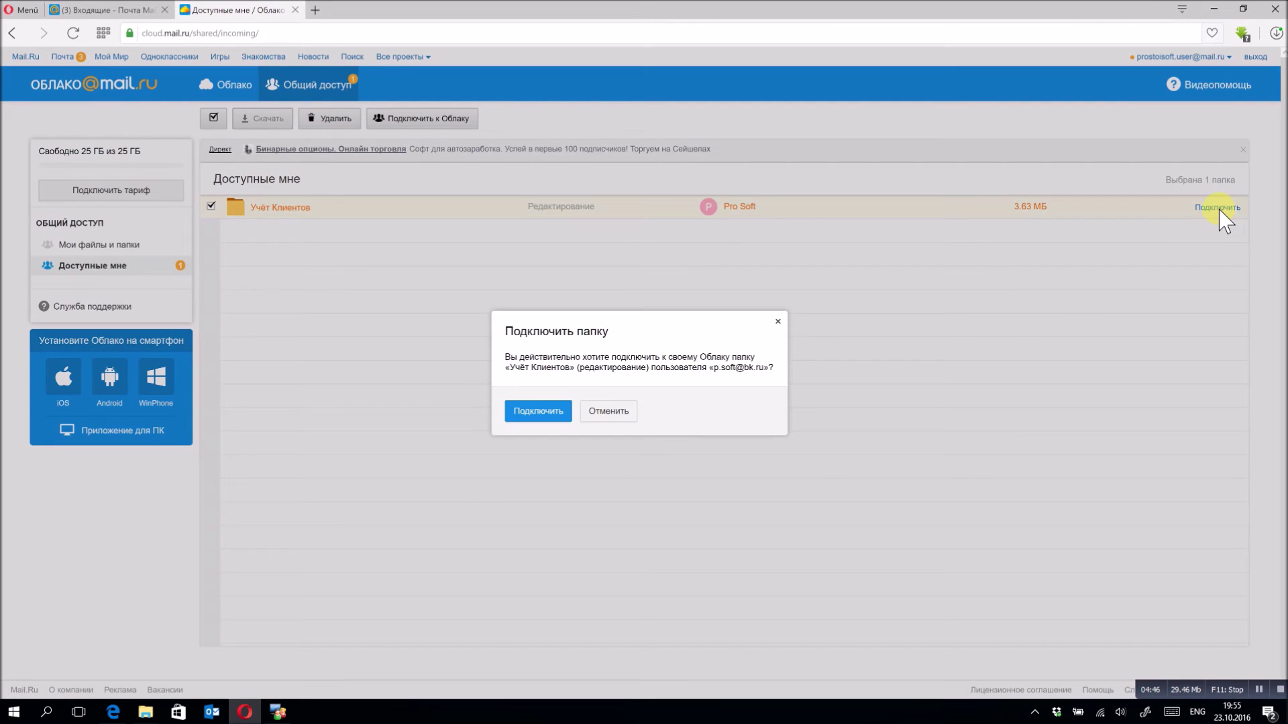
pyautogui.click(534, 415)
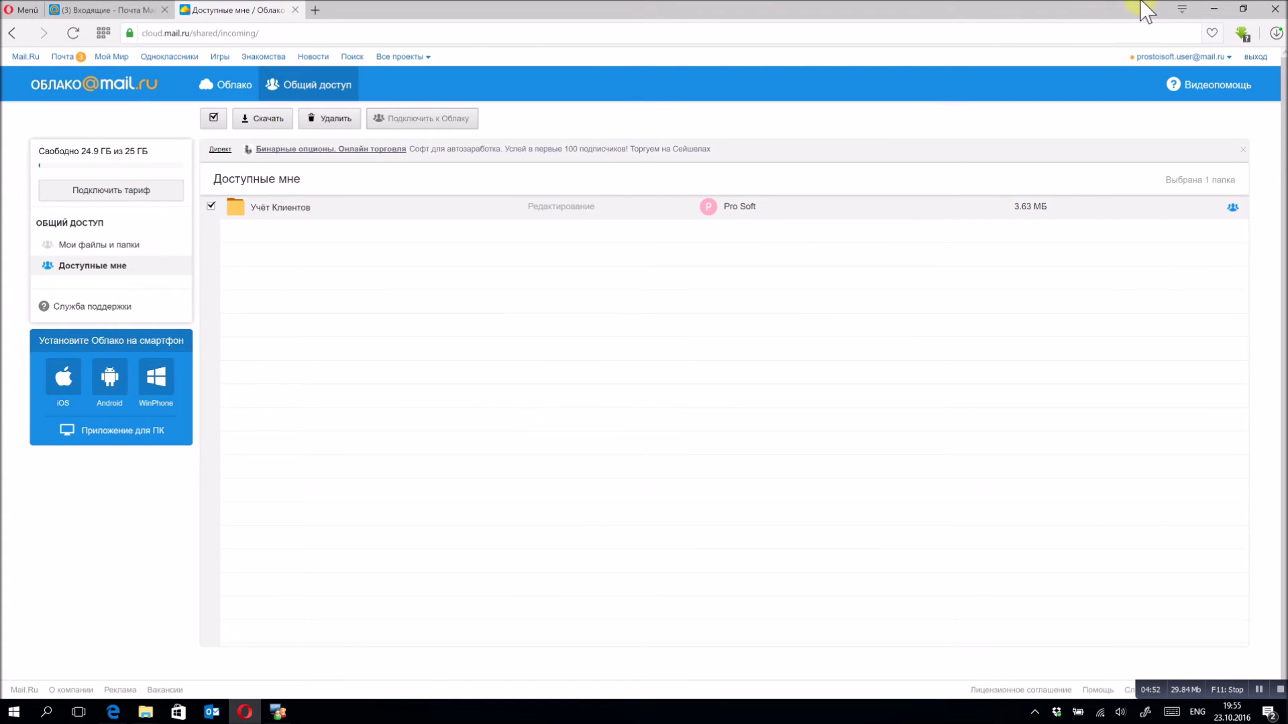
pyautogui.click(1215, 9)
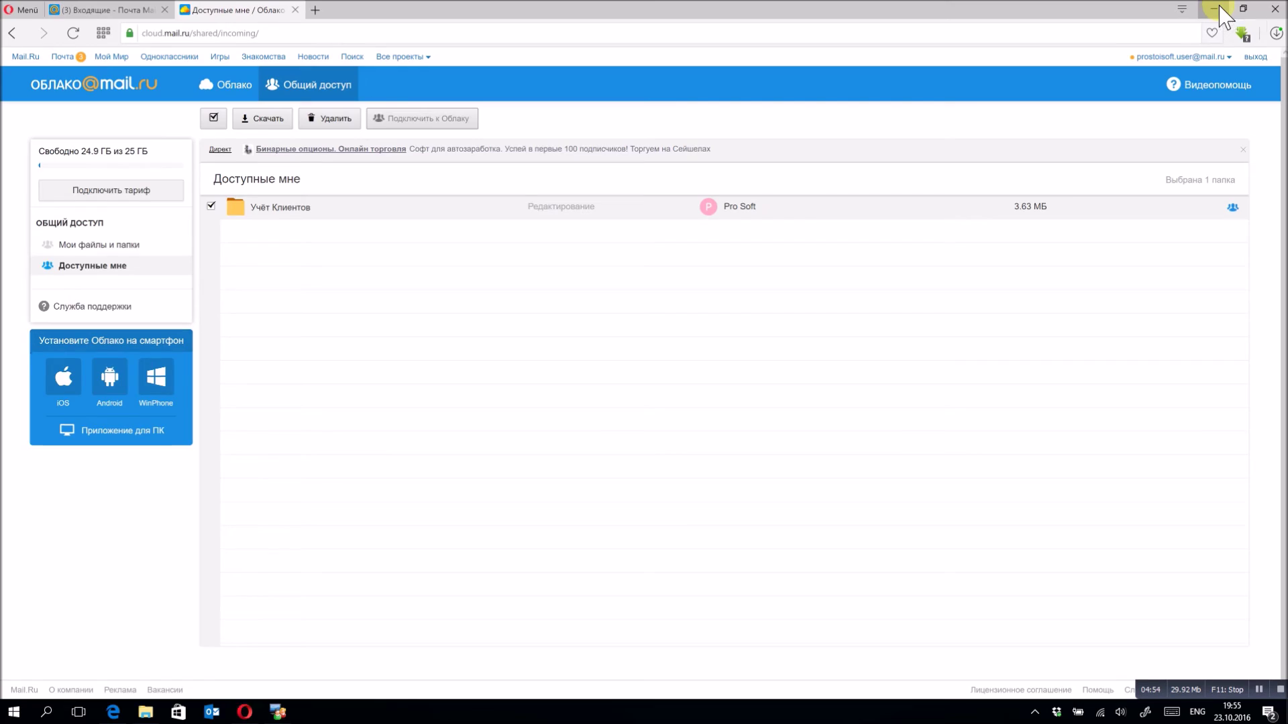
# Step: Switch the Cloud Mail.ru tray client to the second user's account, accepting the licence agreement
pyautogui.click(1037, 714)
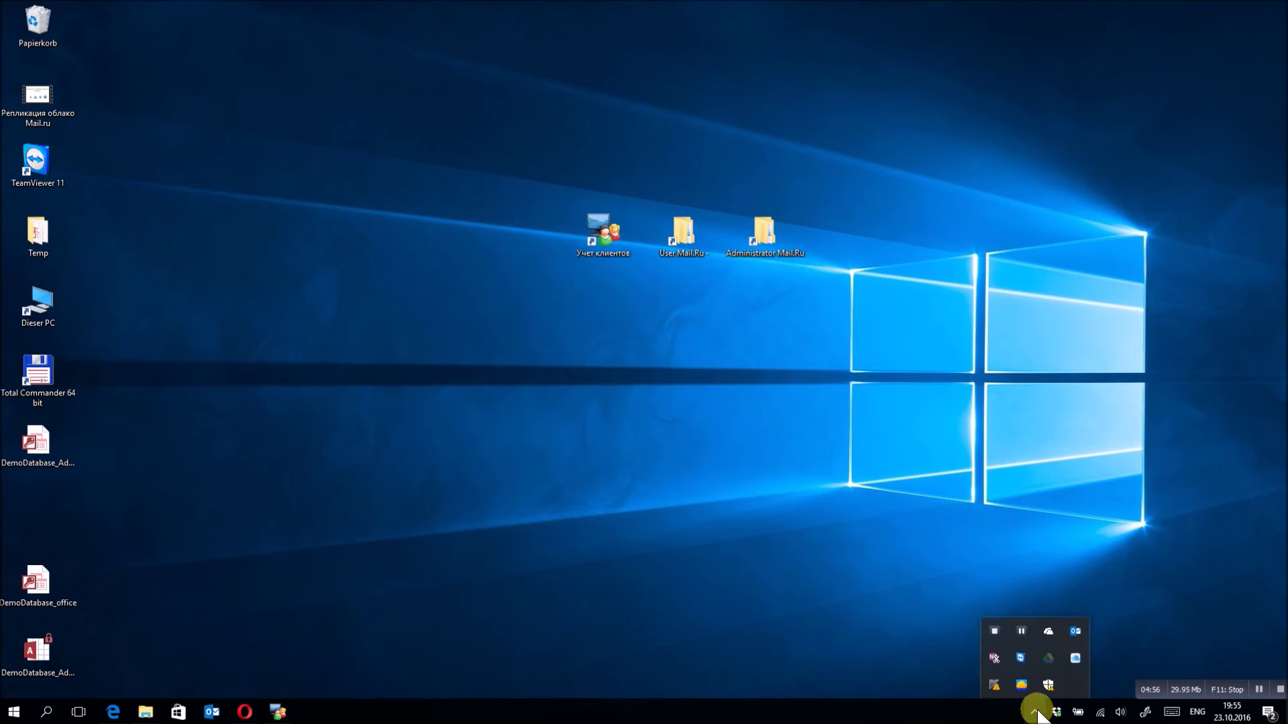
pyautogui.rightClick(1017, 685)
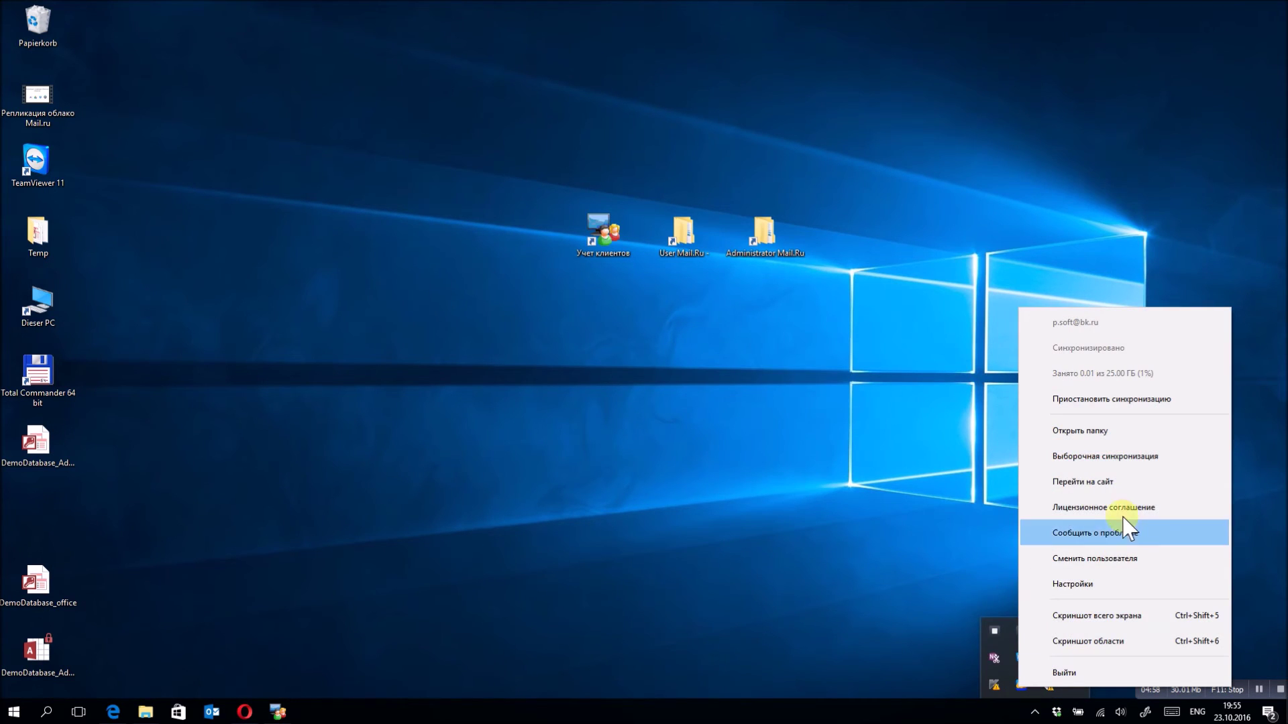
pyautogui.click(1091, 559)
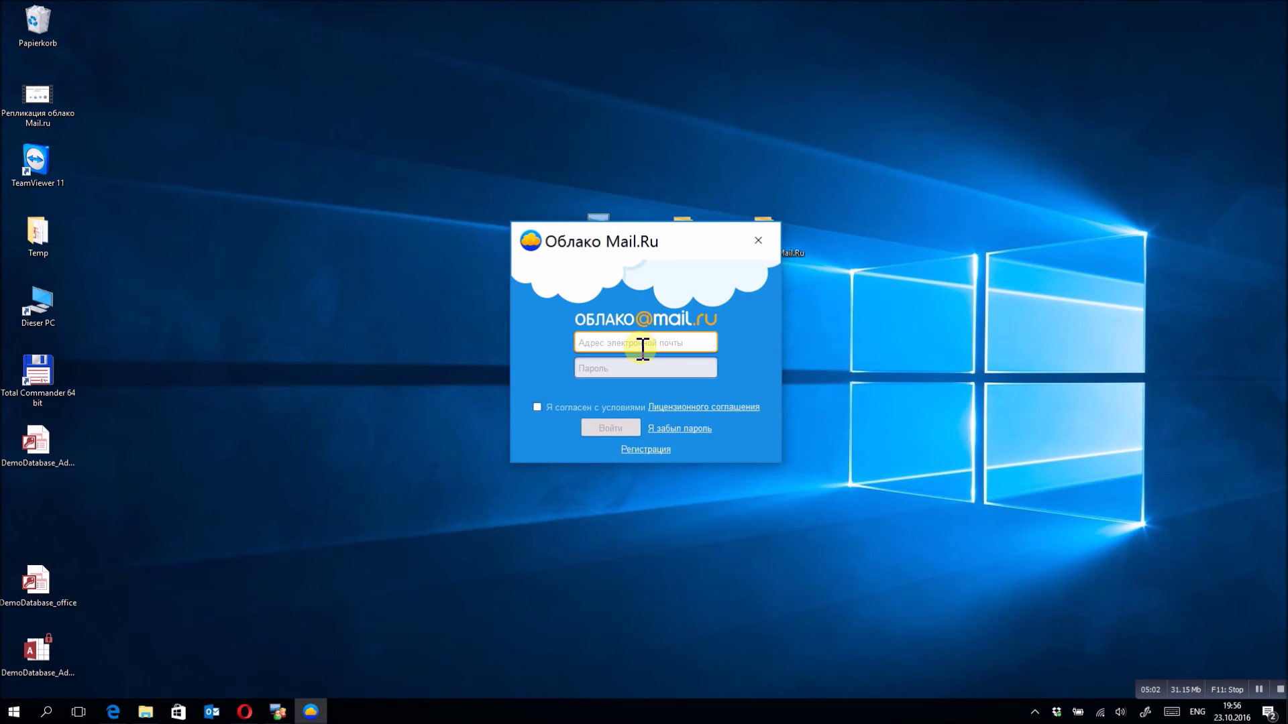
pyautogui.write('pr')
pyautogui.press('Tab')
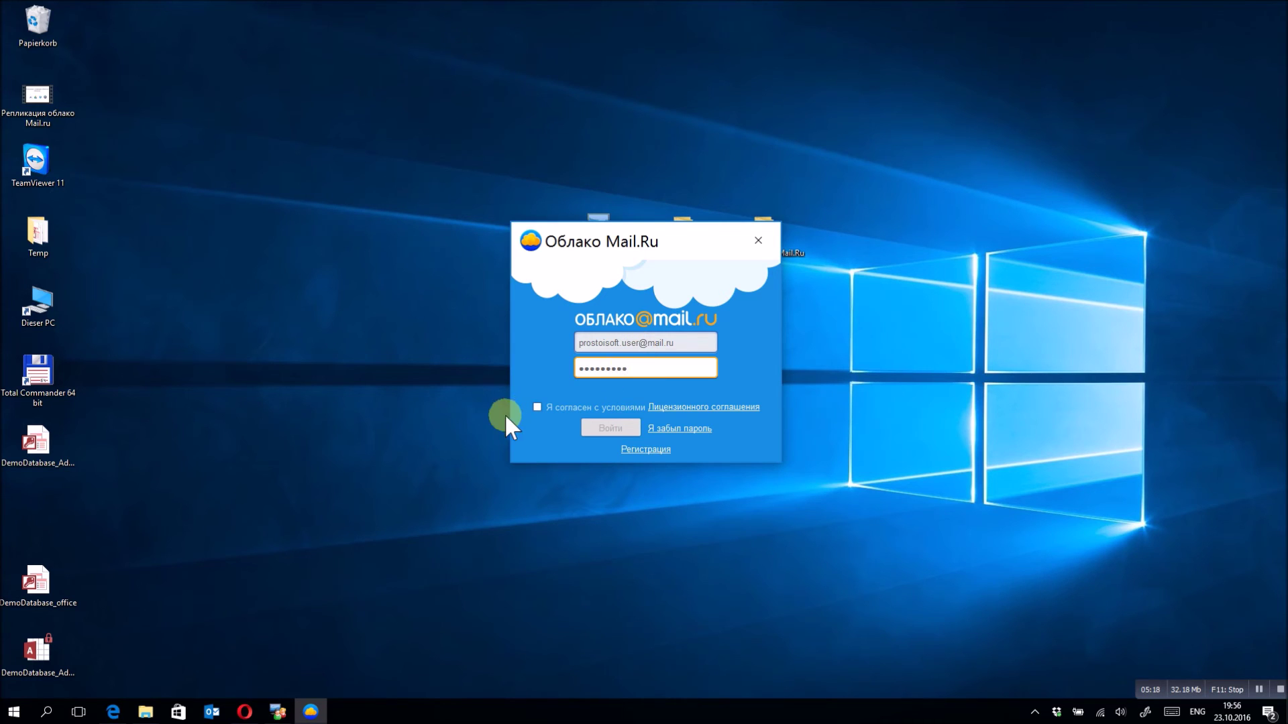
pyautogui.click(537, 406)
pyautogui.click(603, 429)
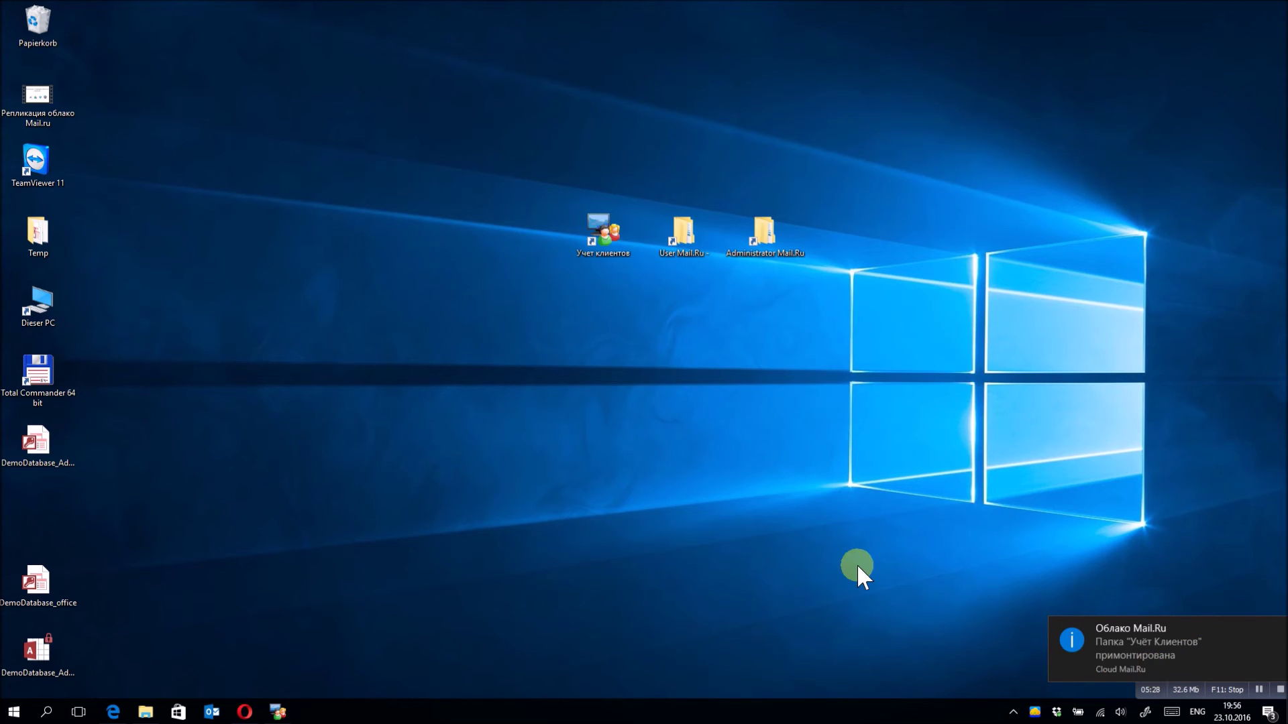
pyautogui.click(1013, 711)
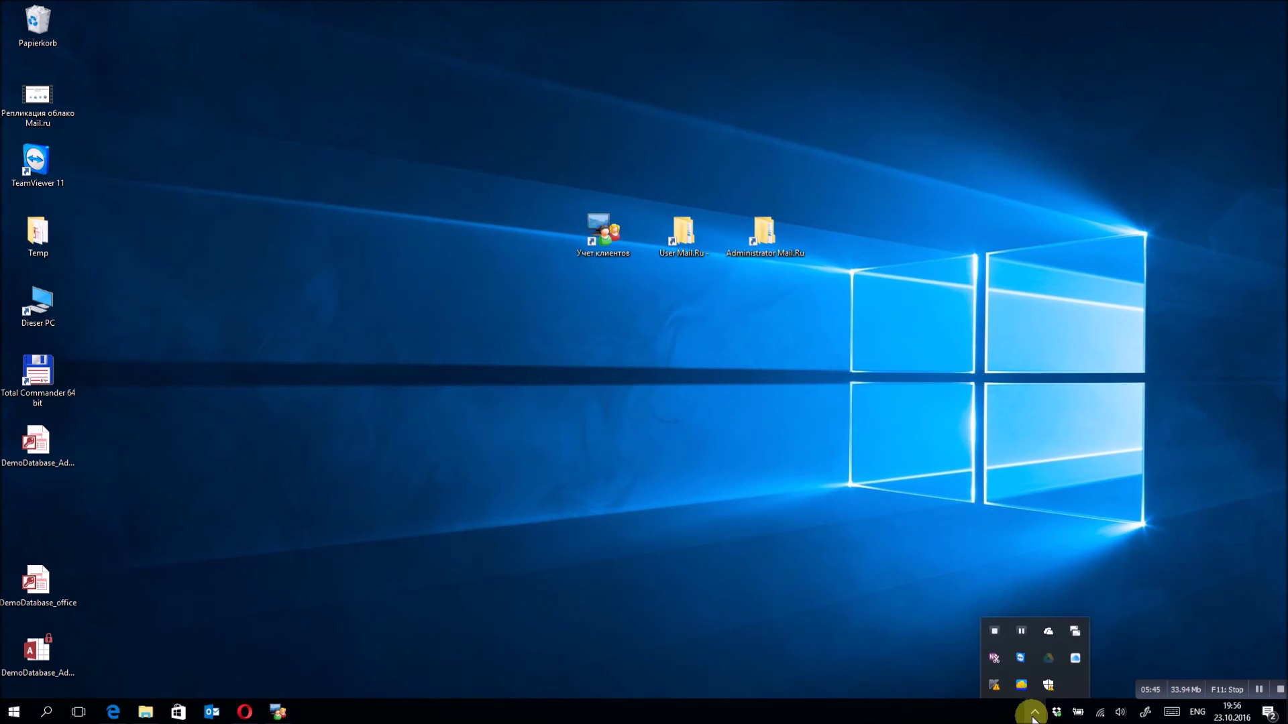
# Step: Confirm DemoDatabase_sync is in Cloud Mail.Ru\Учёт Клиентов, minimize Explorer, and launch Учет клиентов
pyautogui.rightClick(1025, 683)
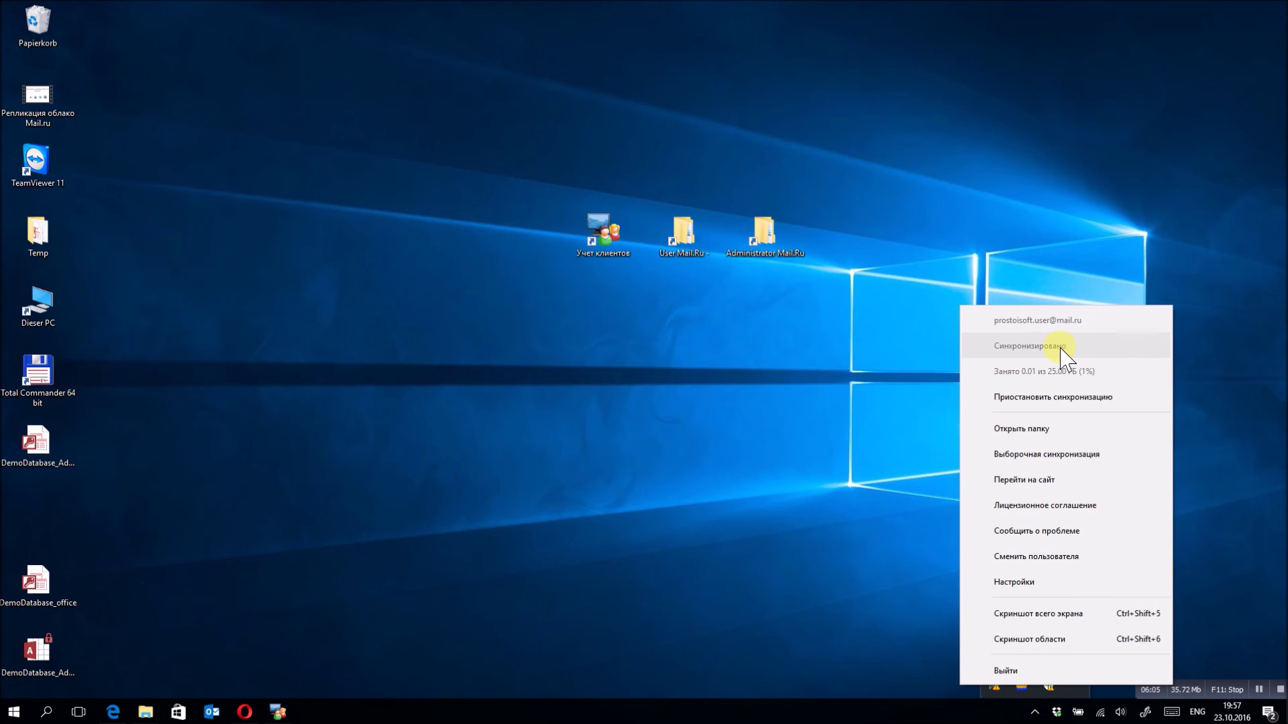
pyautogui.click(701, 269)
pyautogui.doubleClick(682, 245)
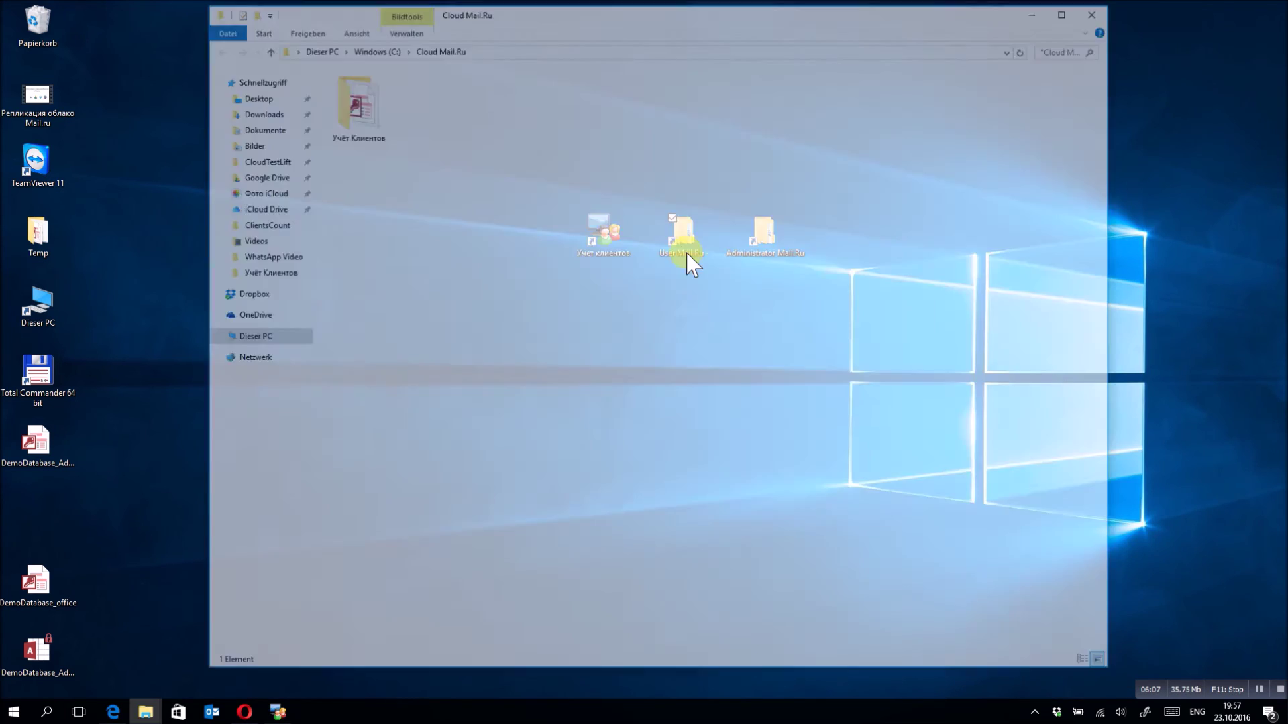
pyautogui.click(363, 123)
pyautogui.doubleClick(363, 123)
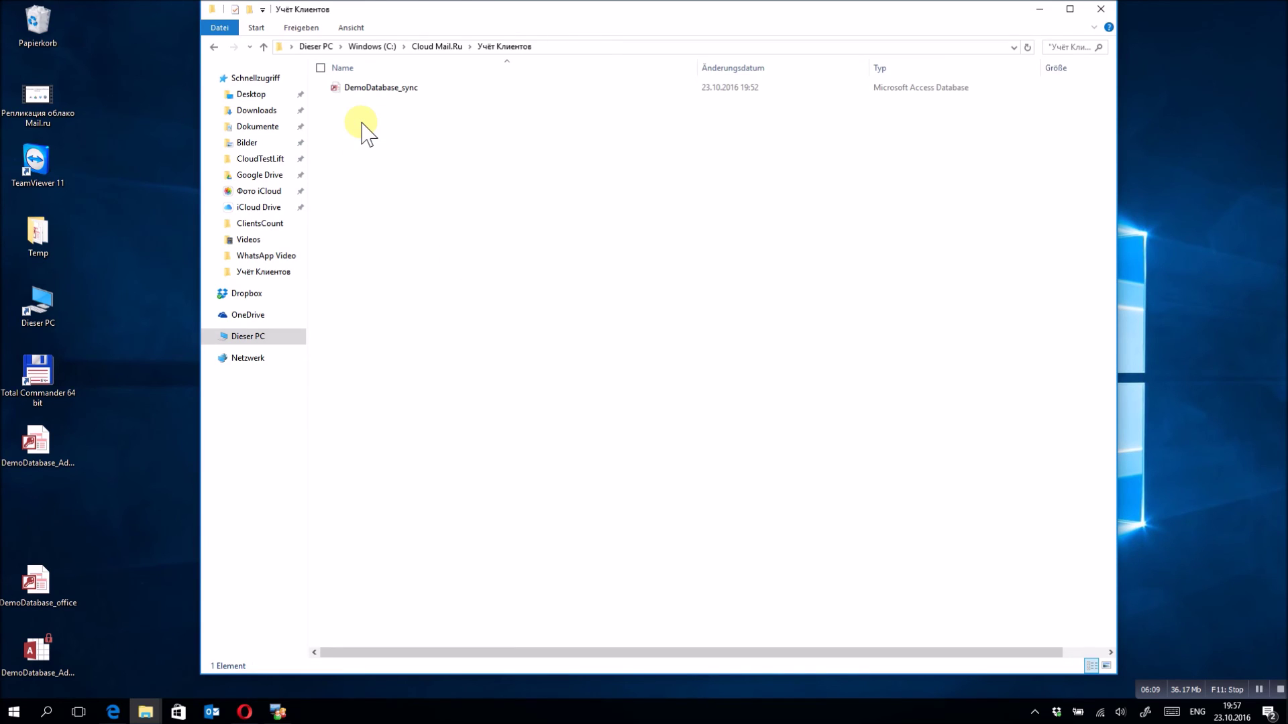
pyautogui.click(389, 91)
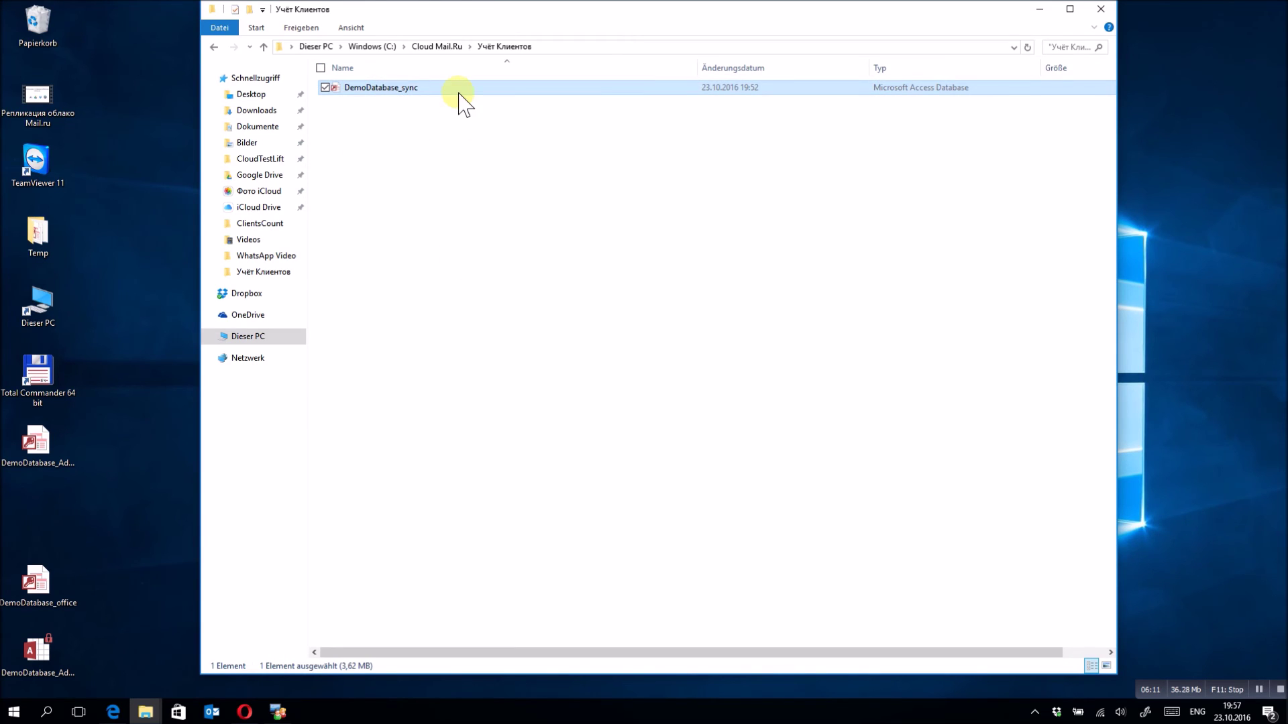
pyautogui.click(1039, 11)
pyautogui.doubleClick(603, 248)
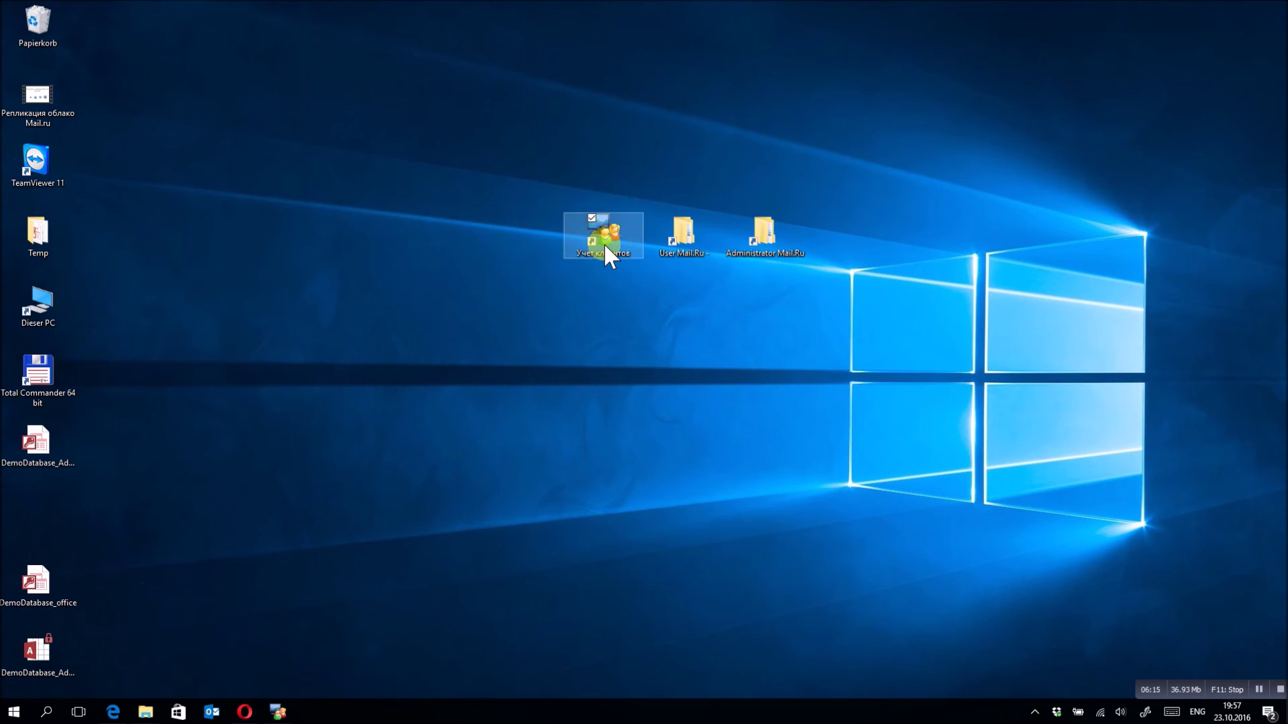
# Step: Get past the splash screen, log in, and close the overdue call reminder
pyautogui.click(671, 461)
pyautogui.click(658, 404)
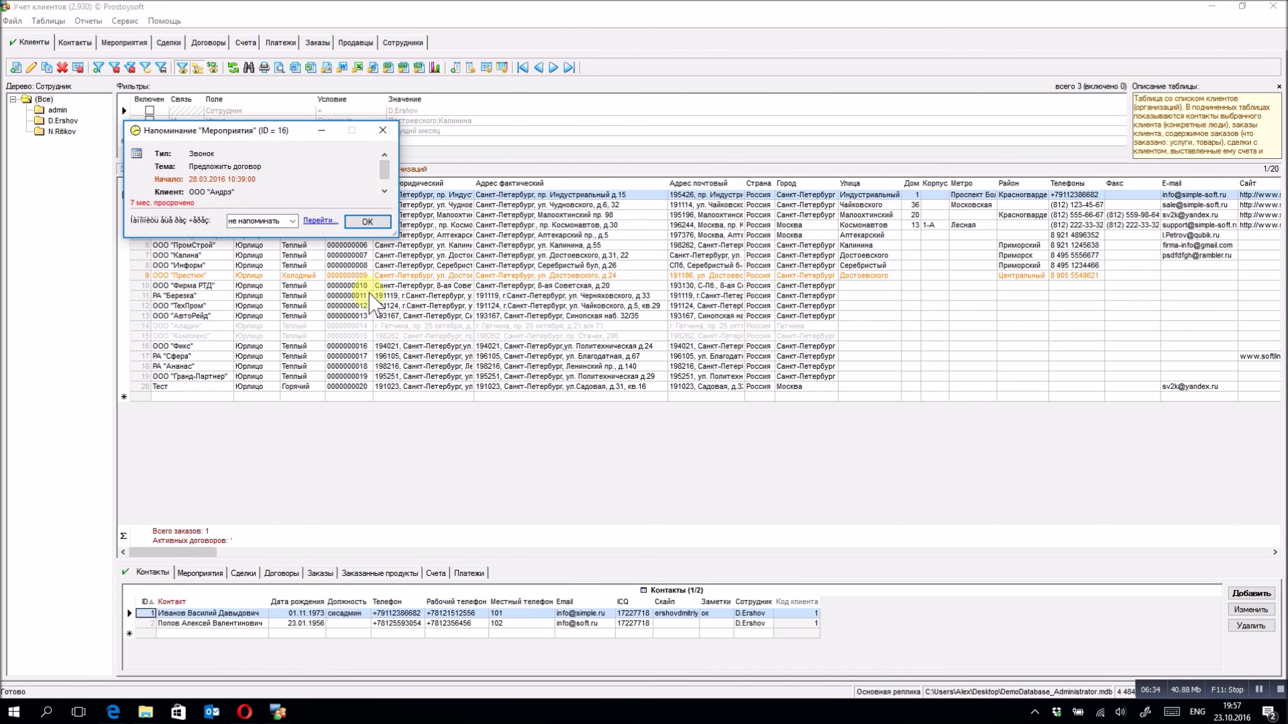
pyautogui.click(353, 222)
# Step: Open Desktop\DemoDatabase_office via Файл > Открыть базу данных and log in to it
pyautogui.click(12, 21)
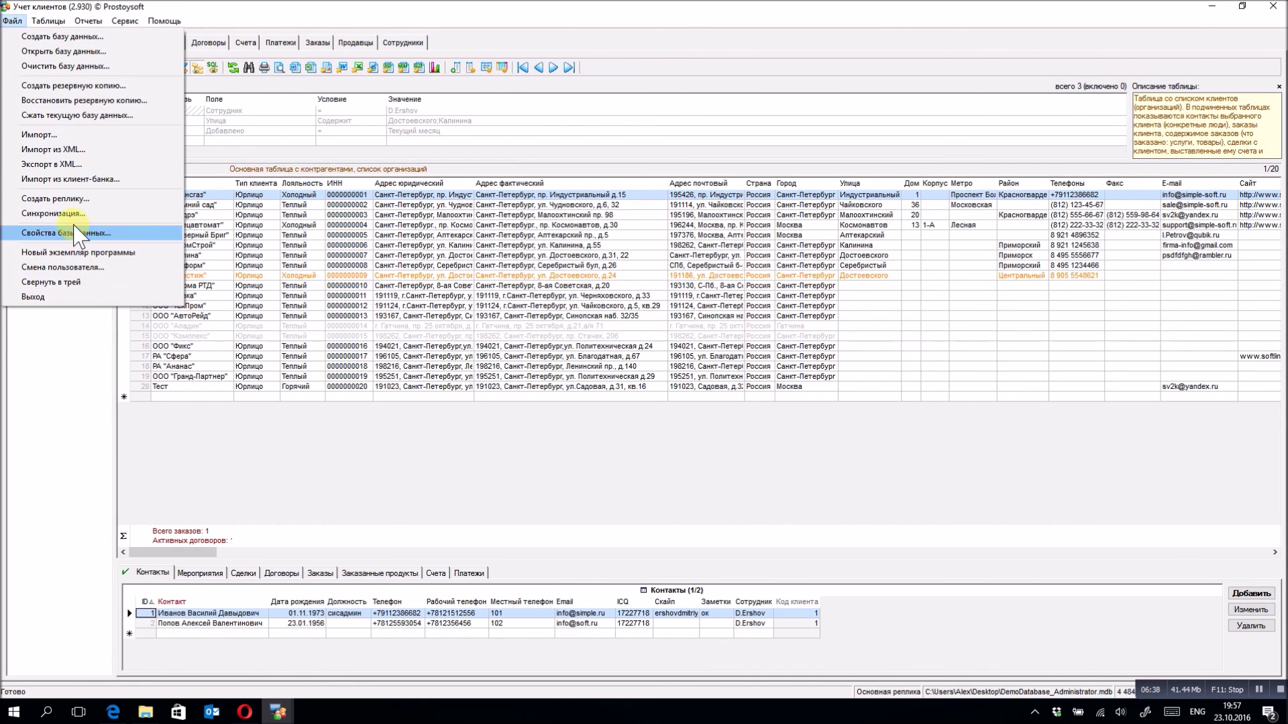
pyautogui.click(64, 51)
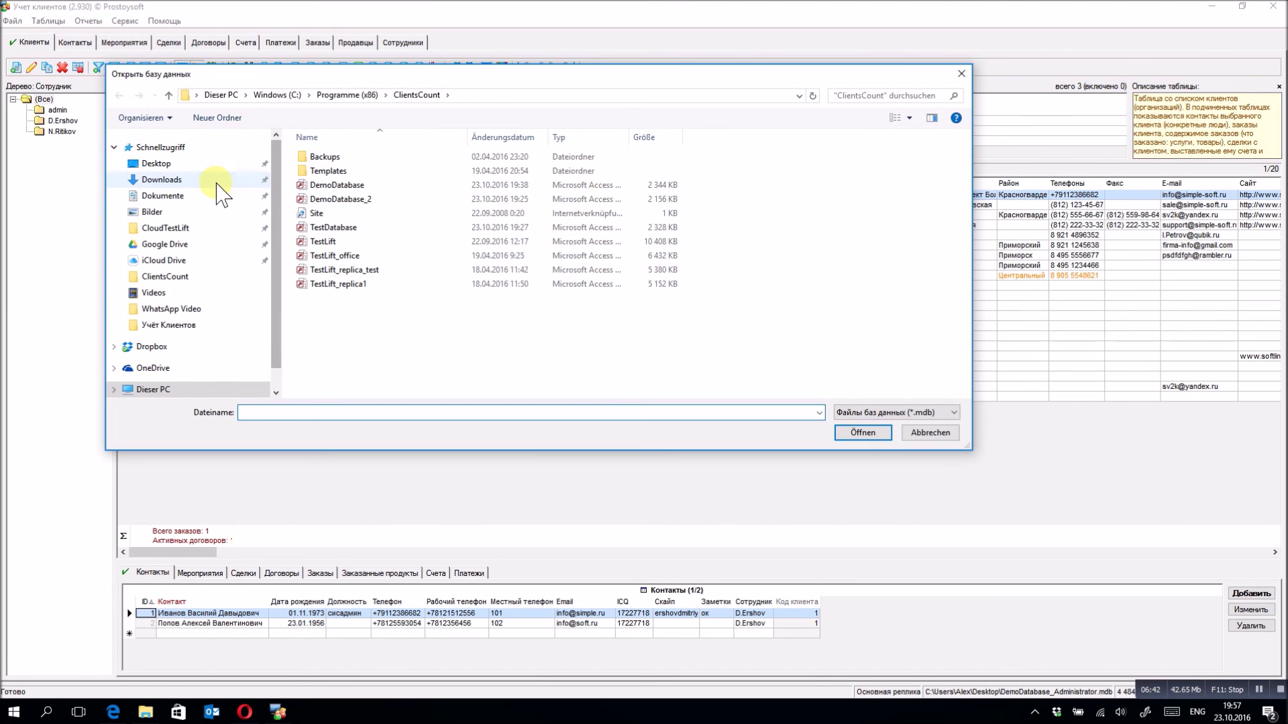
pyautogui.click(161, 164)
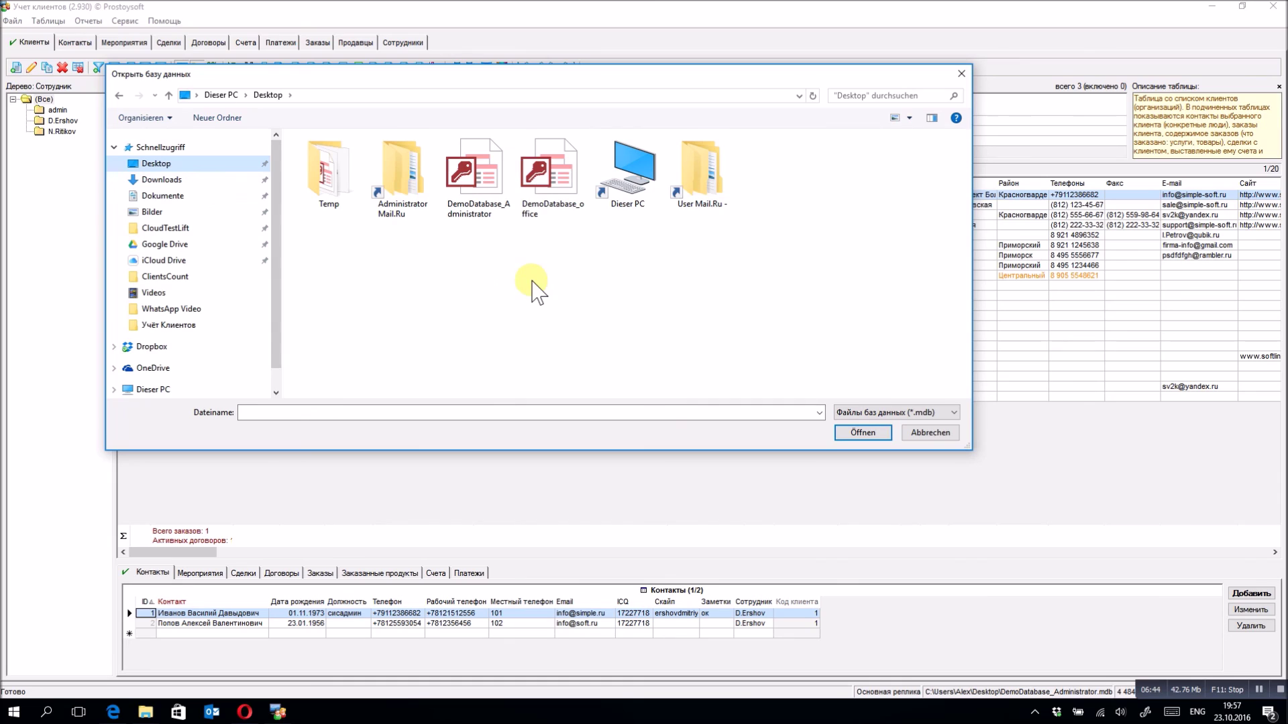
pyautogui.click(550, 184)
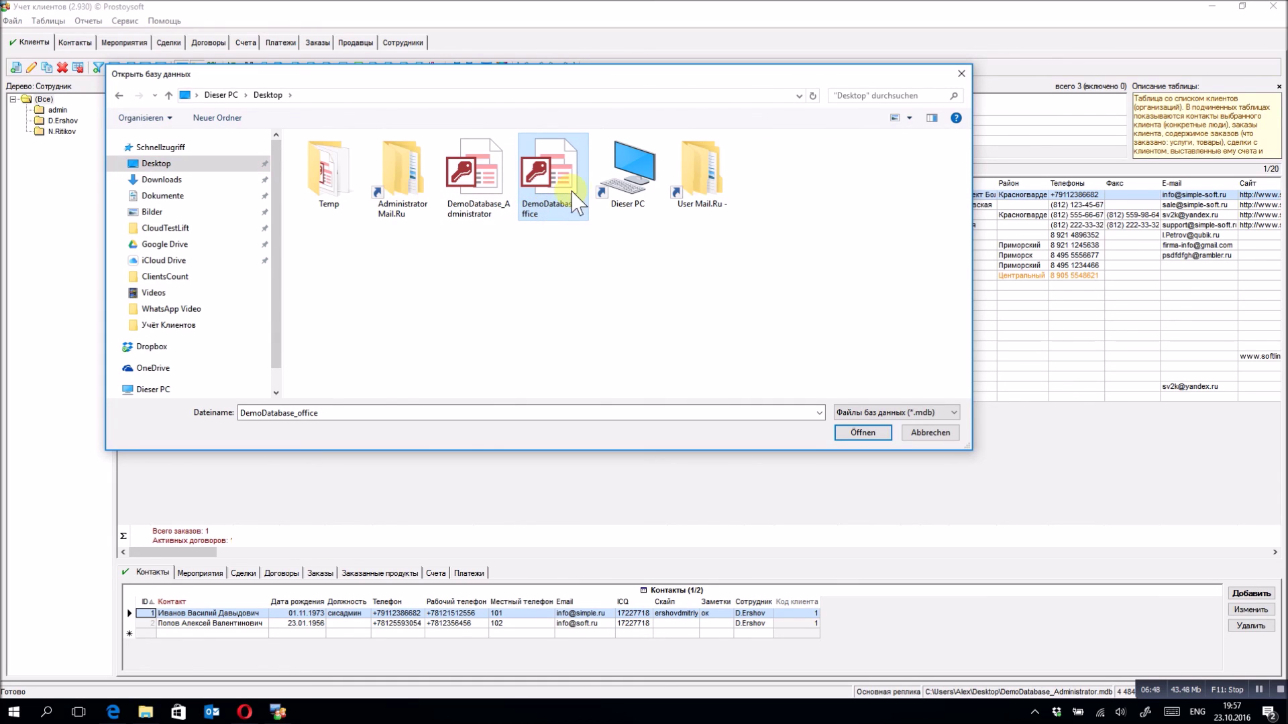
pyautogui.scroll(-2, 576, 222)
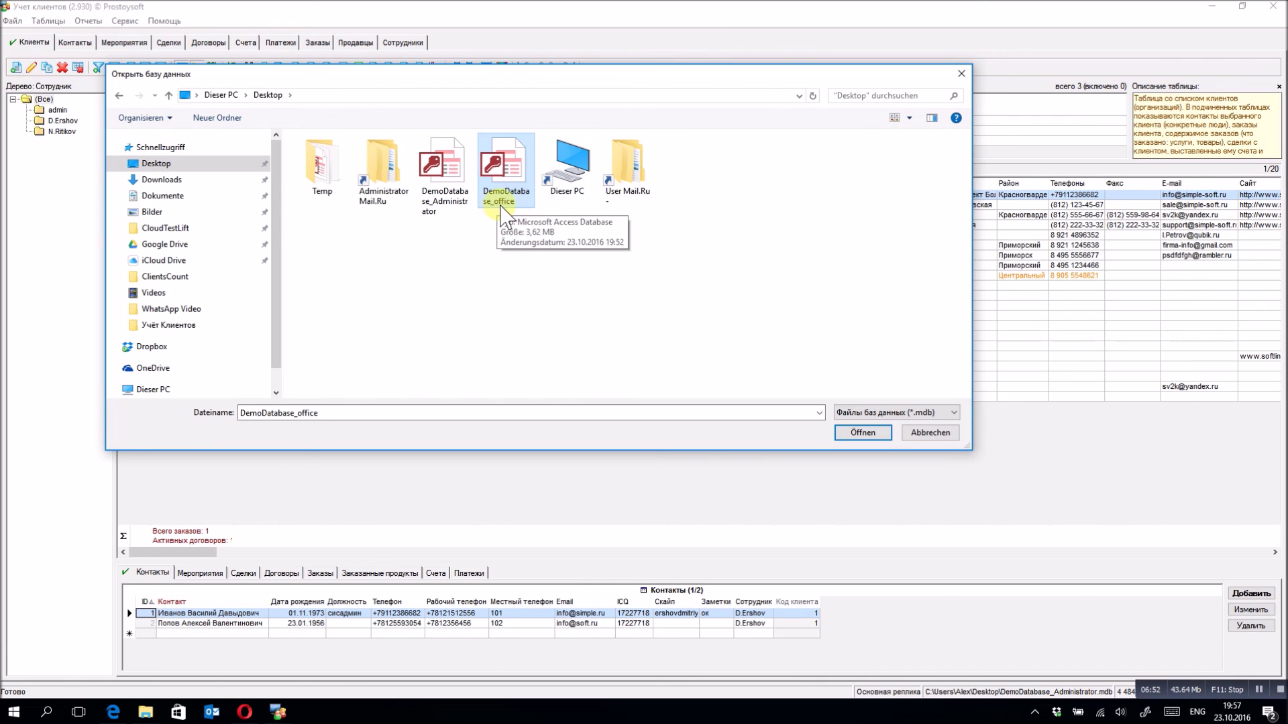
pyautogui.doubleClick(500, 180)
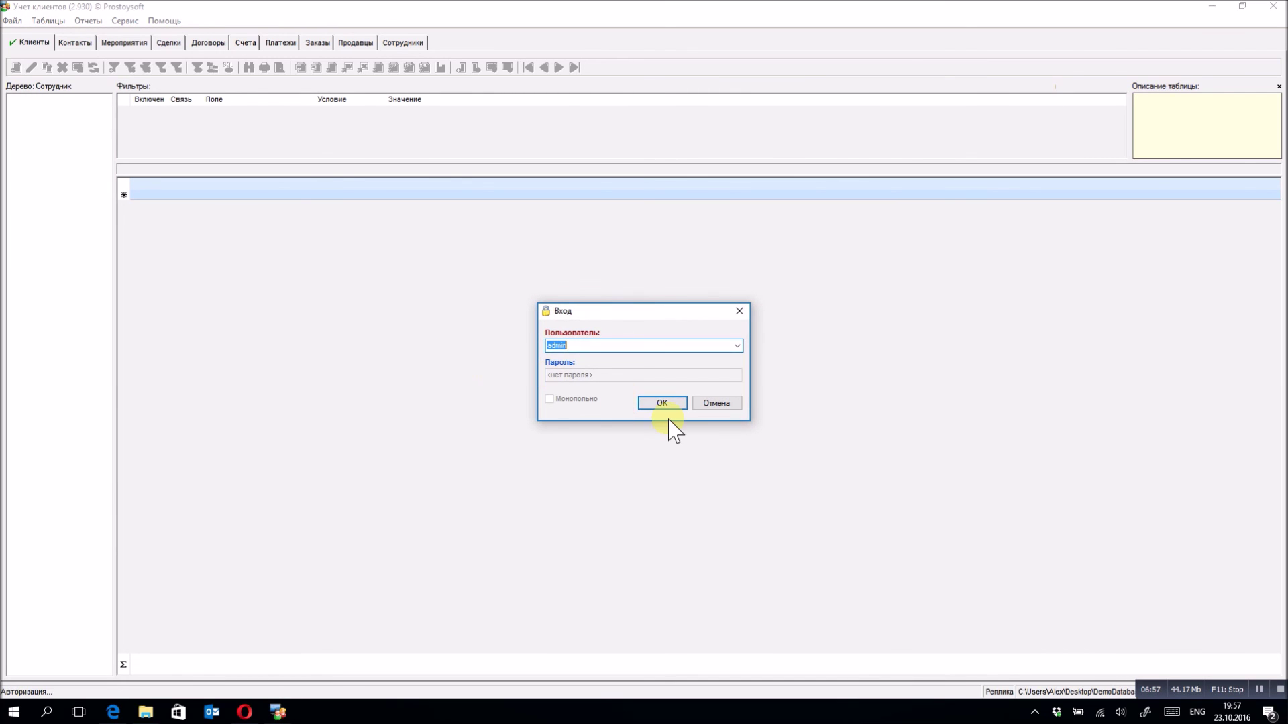
pyautogui.click(663, 403)
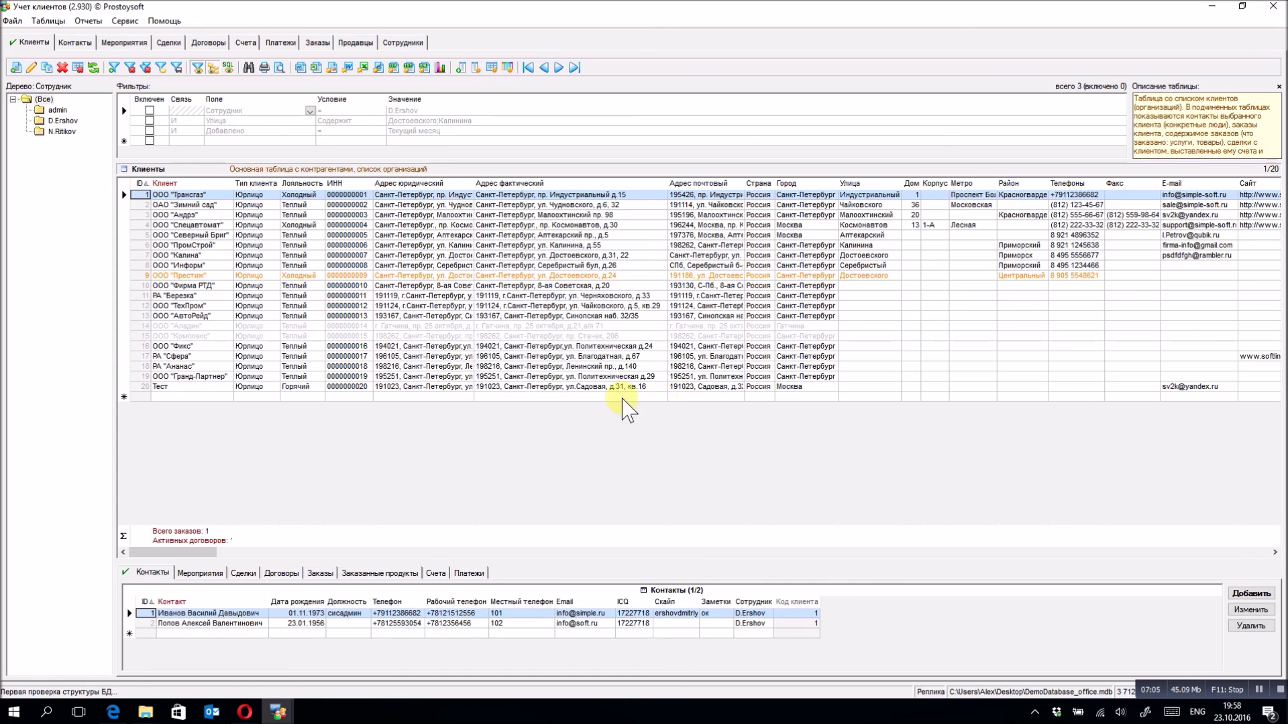
# Step: Start Файл > Синхронизация and browse into the desktop User Mail.Ru folder for the partner replica
pyautogui.click(12, 21)
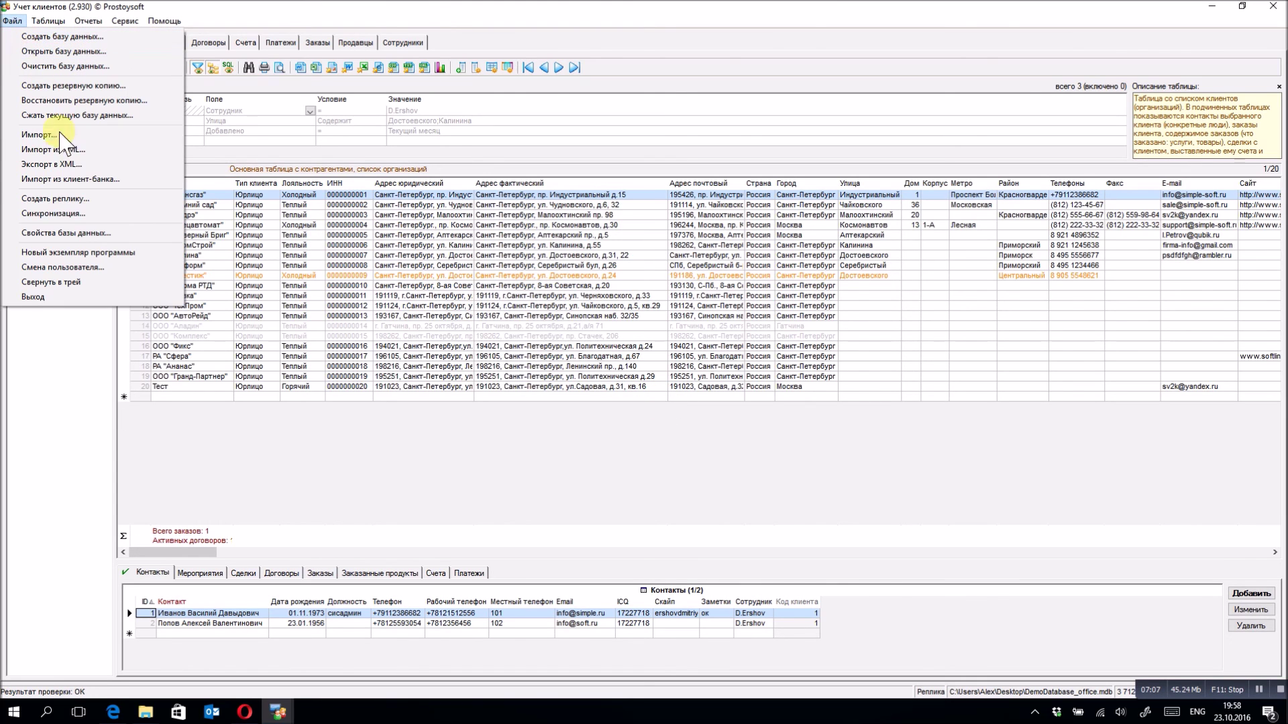
pyautogui.click(87, 214)
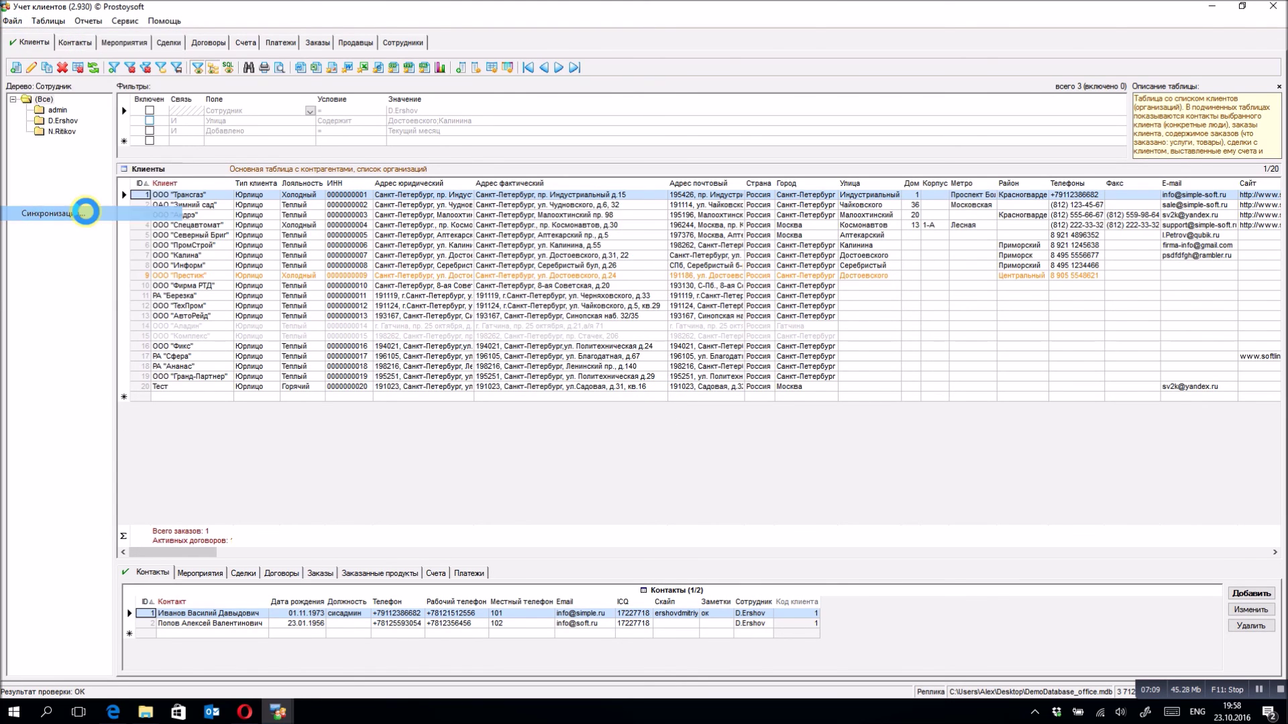
pyautogui.click(590, 182)
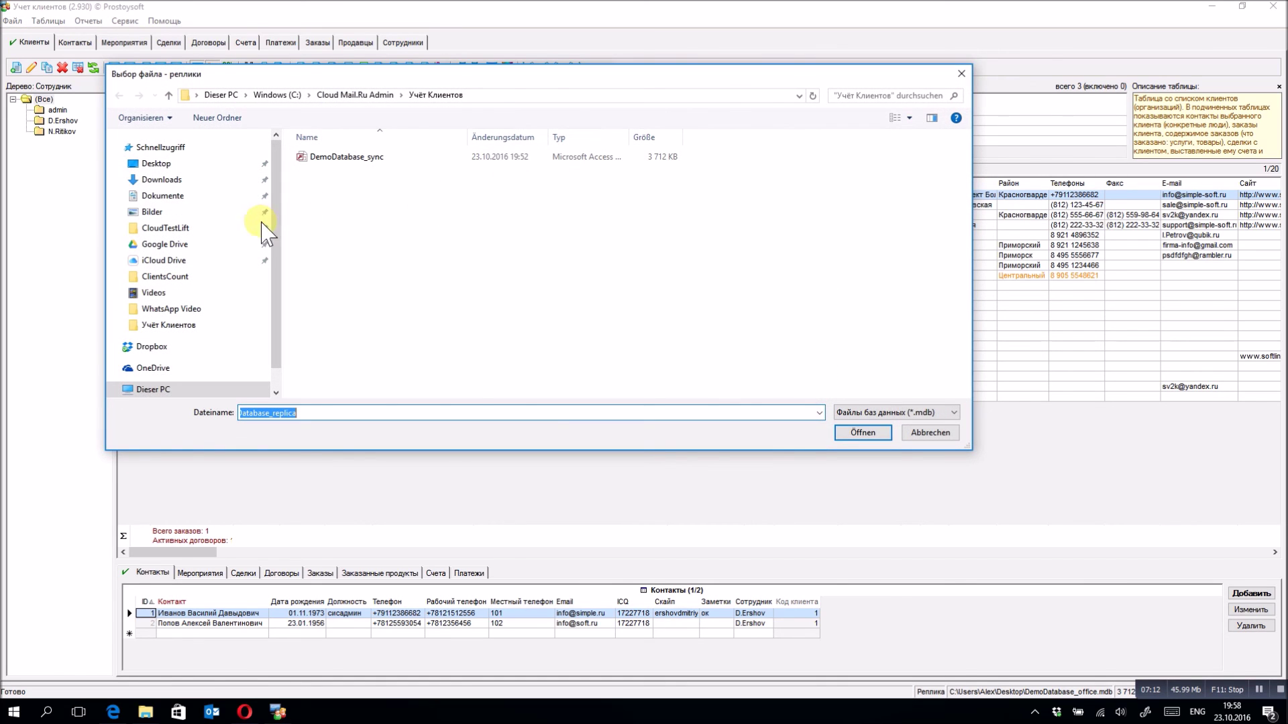
pyautogui.click(163, 165)
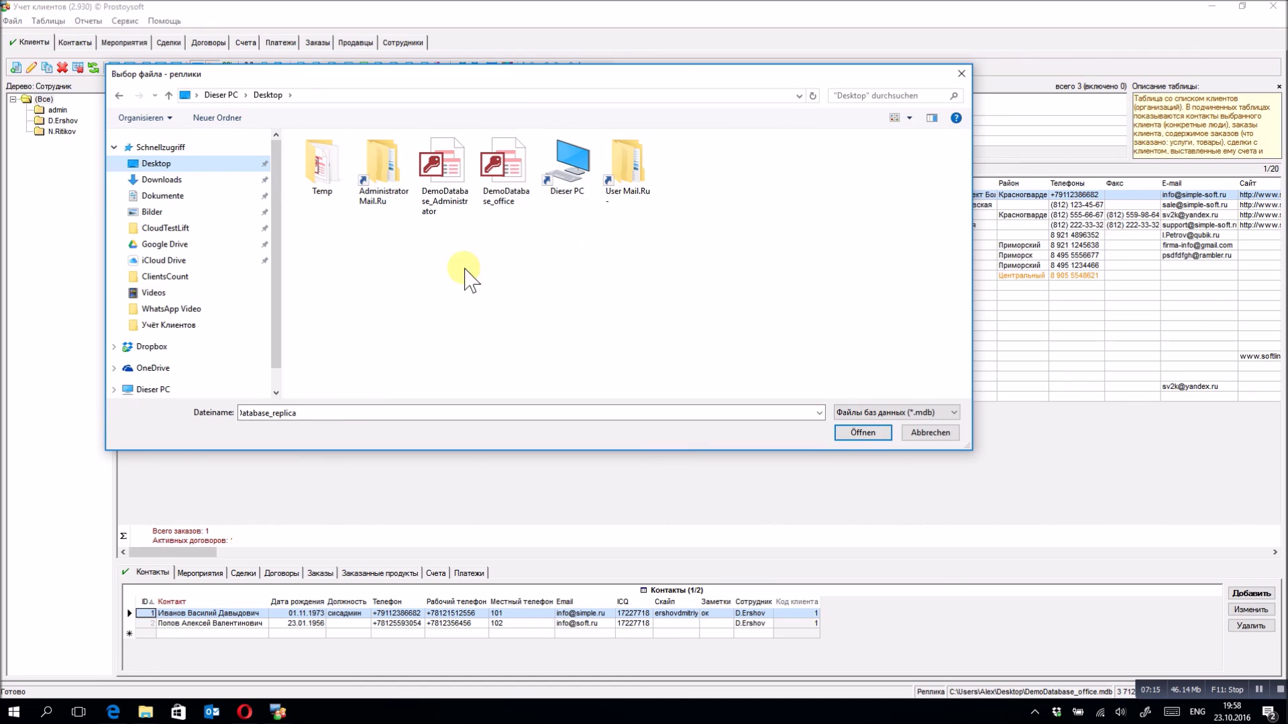
pyautogui.click(636, 198)
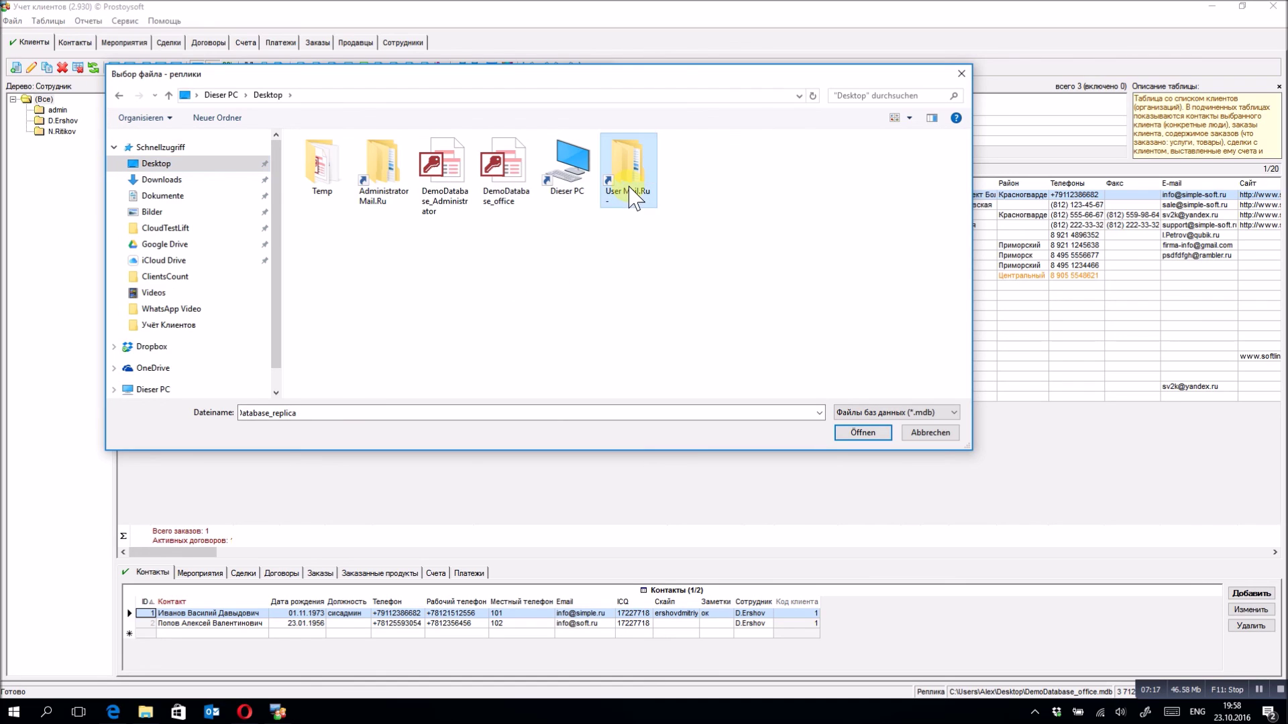
pyautogui.doubleClick(641, 197)
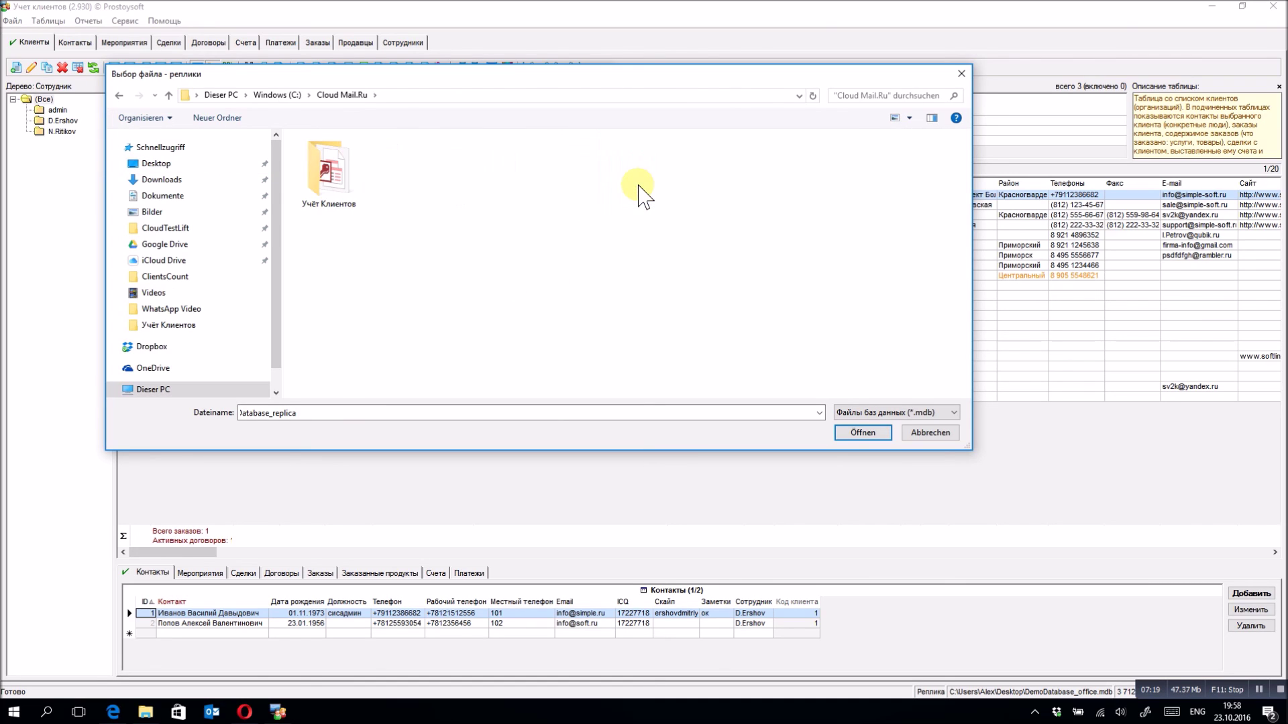
# Step: Choose Учёт Клиентов\DemoDatabase_sync.mdb as partner, run Старт, and acknowledge the success message
pyautogui.doubleClick(327, 190)
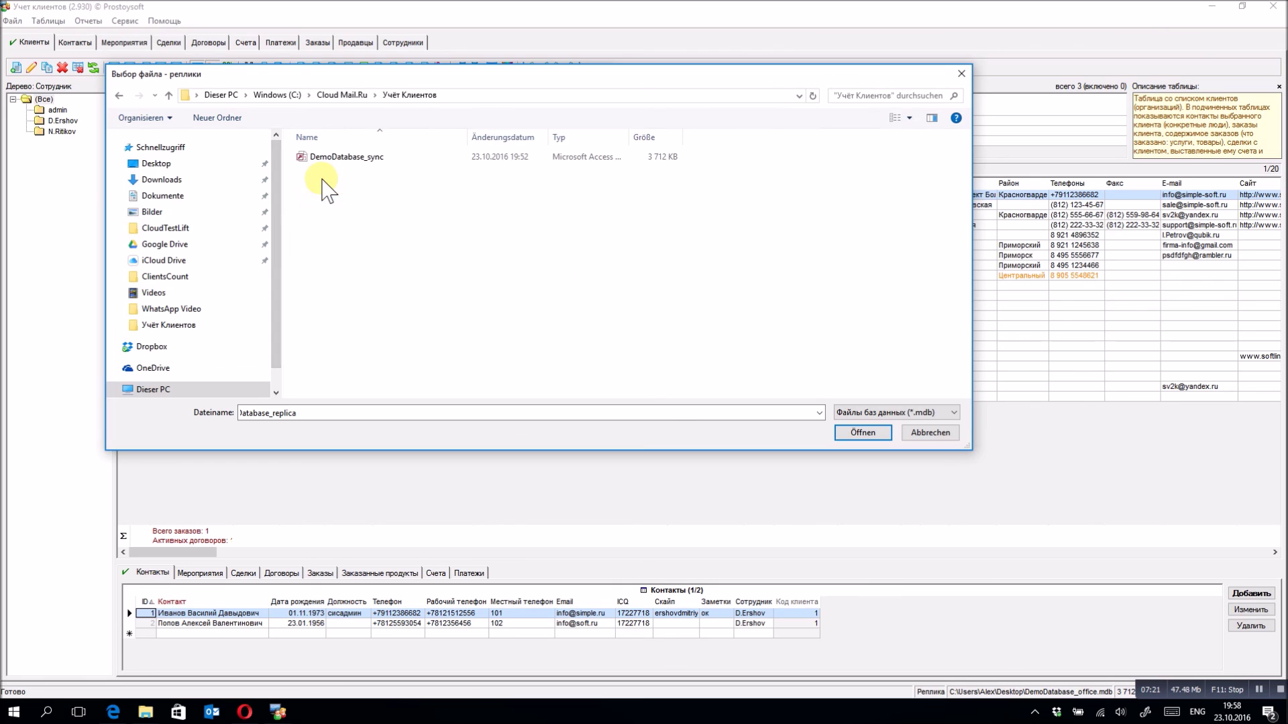
pyautogui.click(346, 158)
pyautogui.click(866, 432)
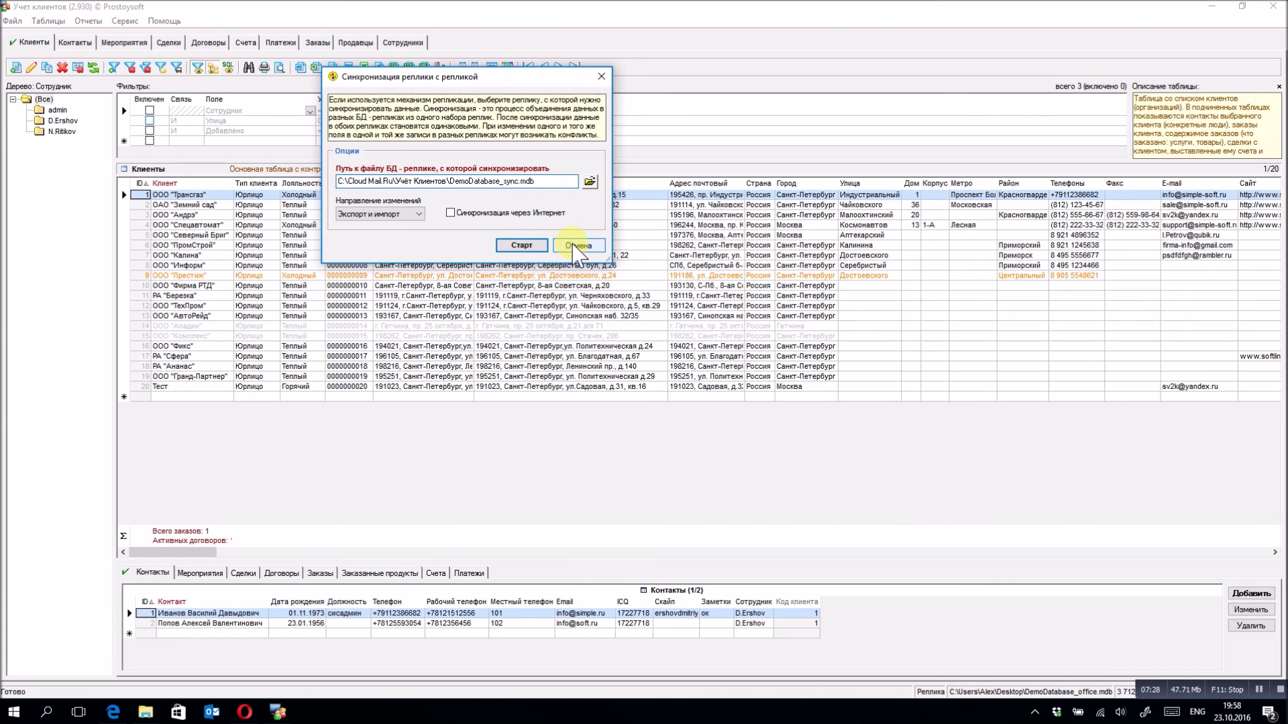
pyautogui.click(523, 246)
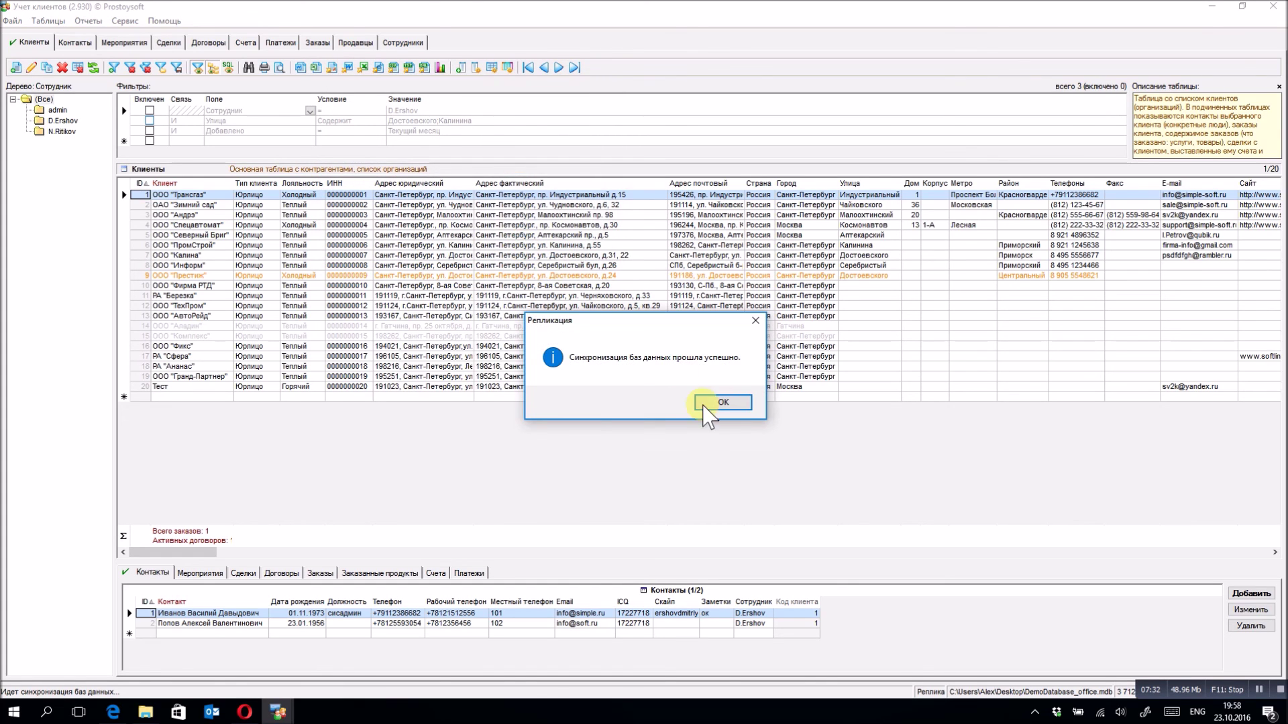
pyautogui.click(712, 405)
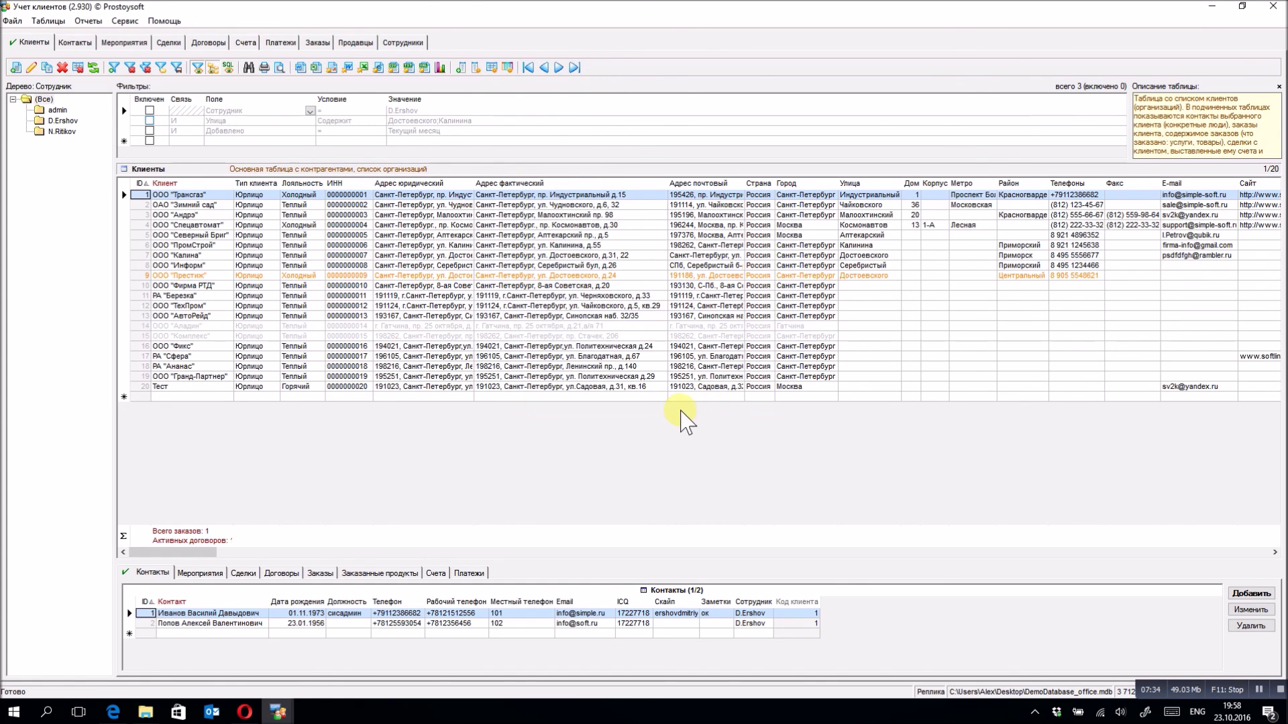